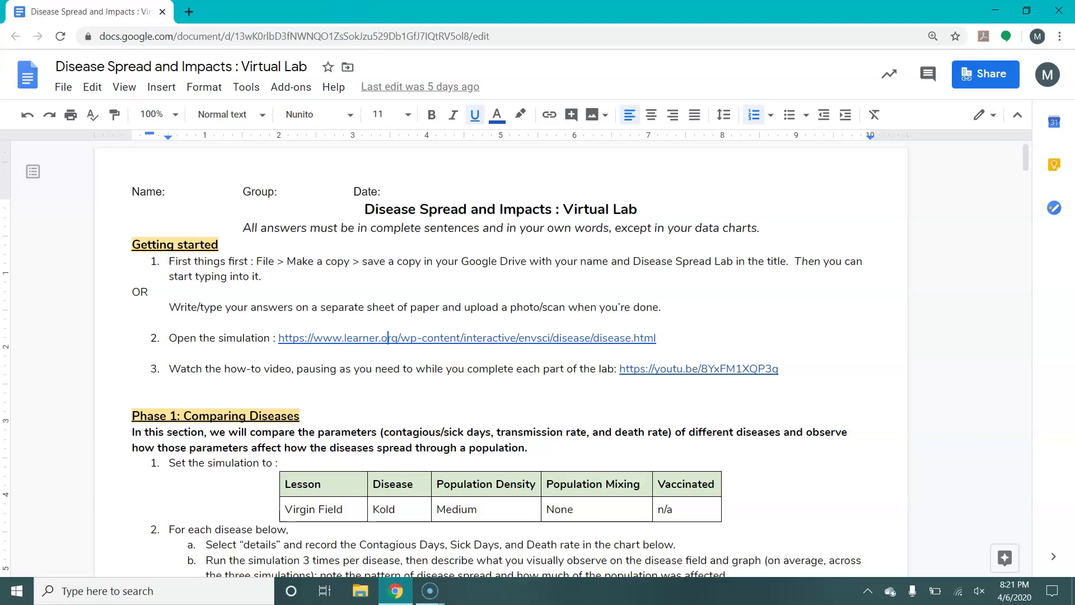
# - Open the disease simulation linked in the Getting started section of the lab document
pyautogui.click(421, 336)
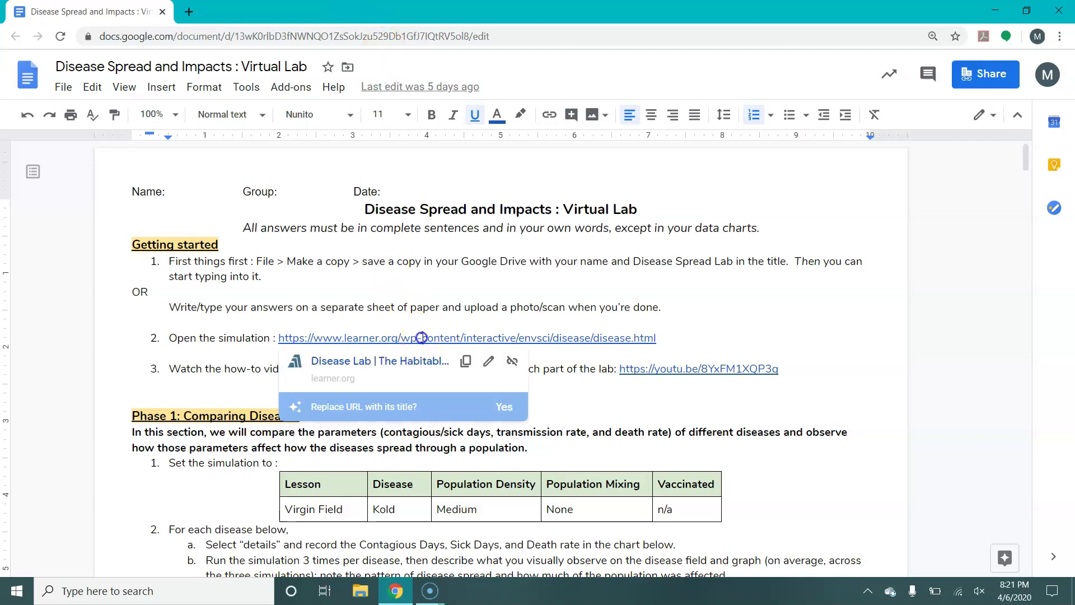
pyautogui.click(420, 361)
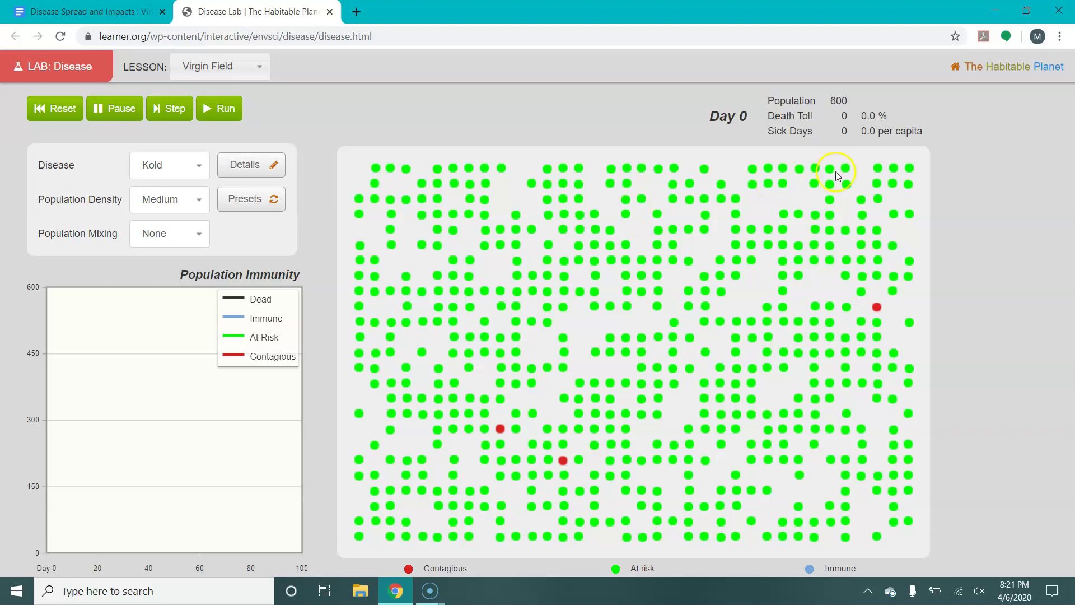
# - Trial-run the Kold simulation, pause it partway through, and reset it to day 0
pyautogui.click(224, 109)
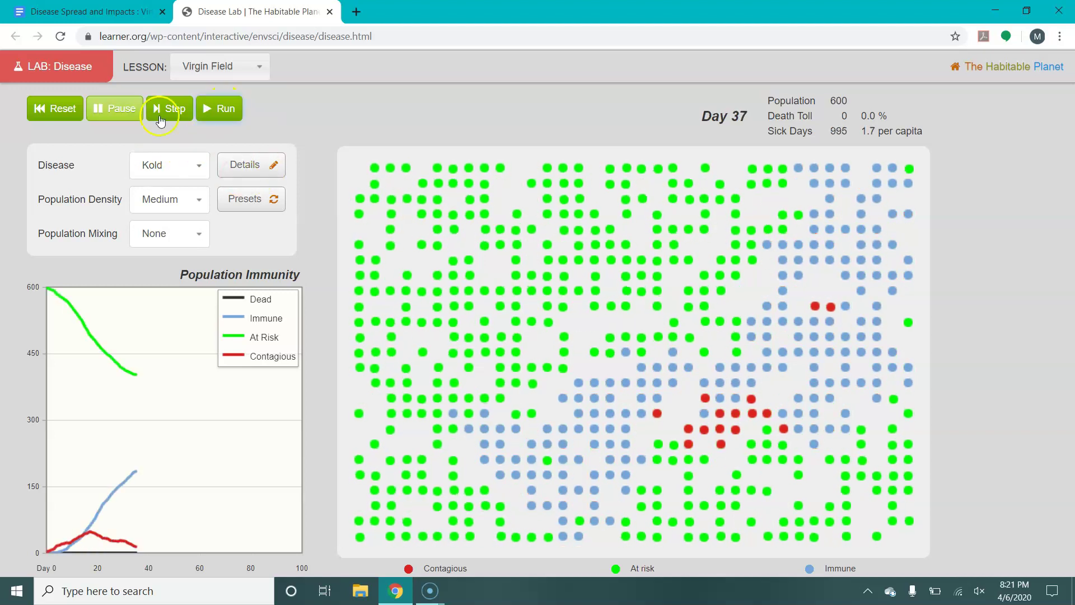
pyautogui.click(109, 112)
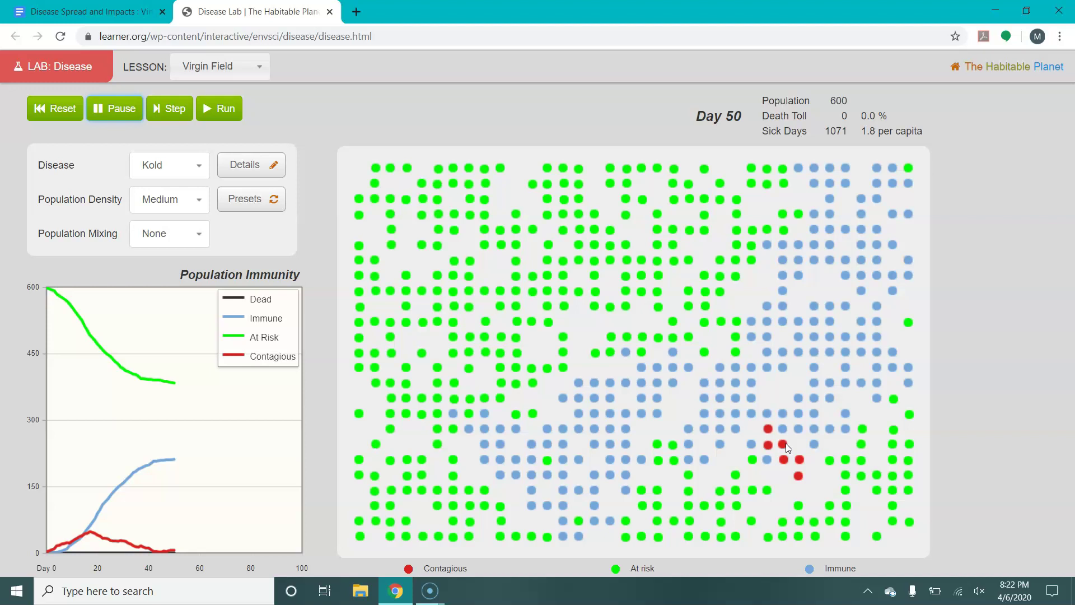
pyautogui.click(63, 108)
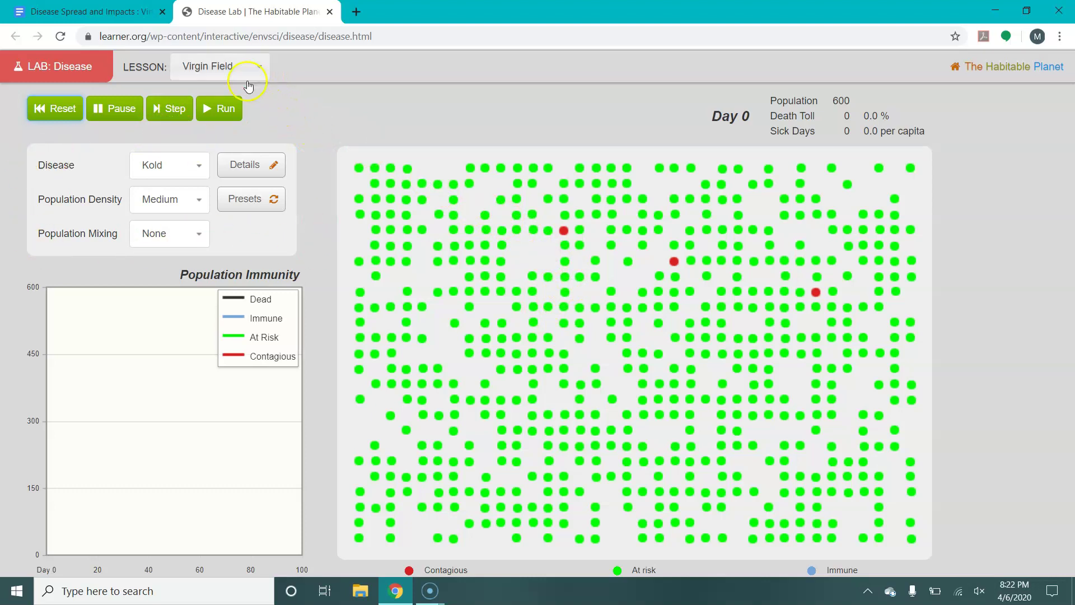
# - Check the choices for disease, population density, population mixing and lesson, keeping Kold, Medium, None and Virgin Field
pyautogui.click(198, 168)
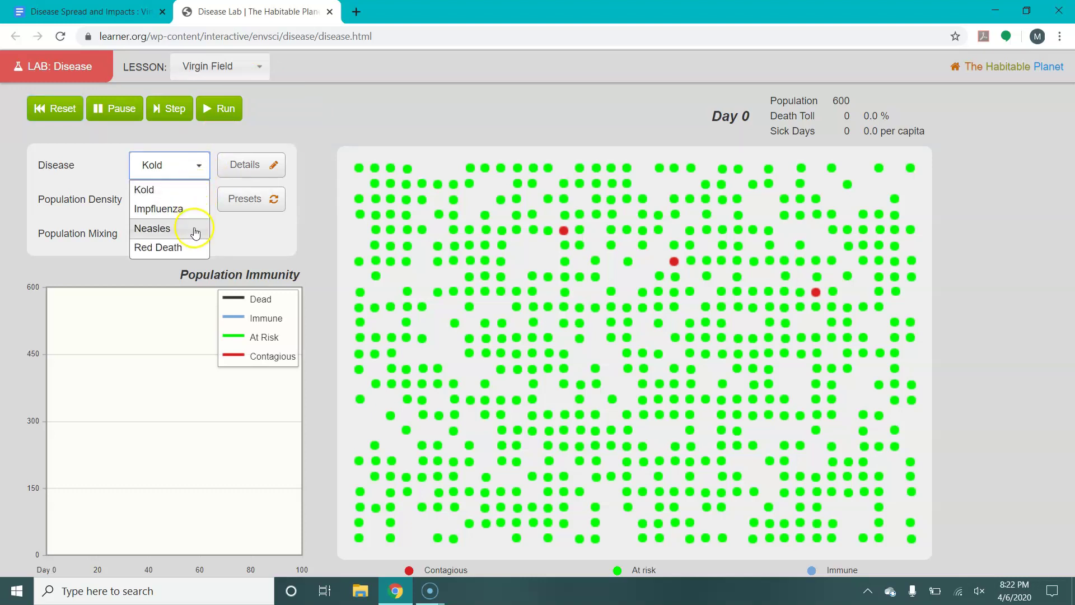
pyautogui.click(216, 137)
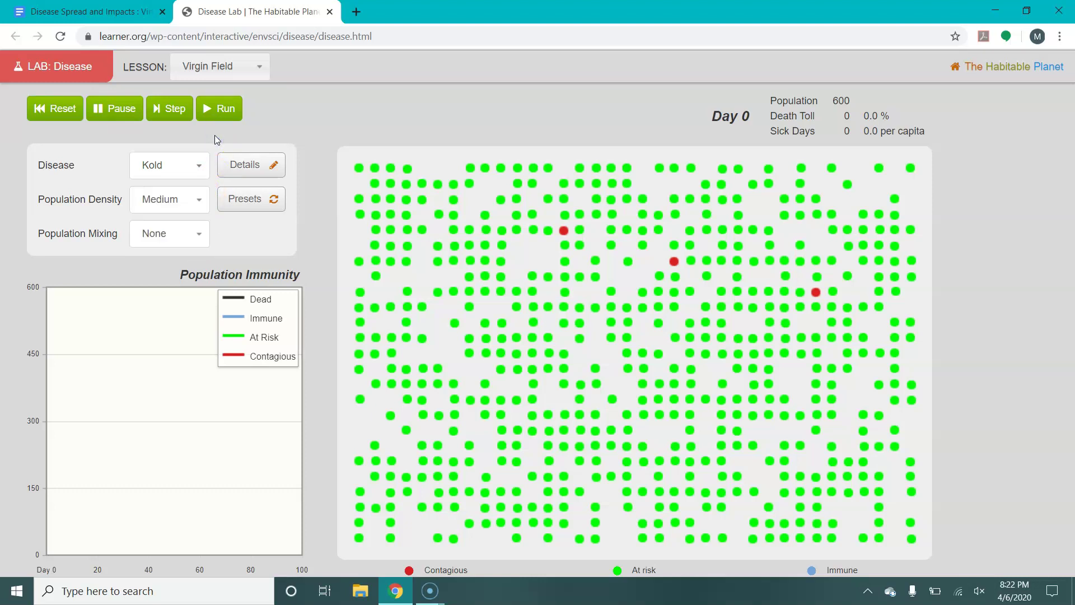
pyautogui.click(206, 198)
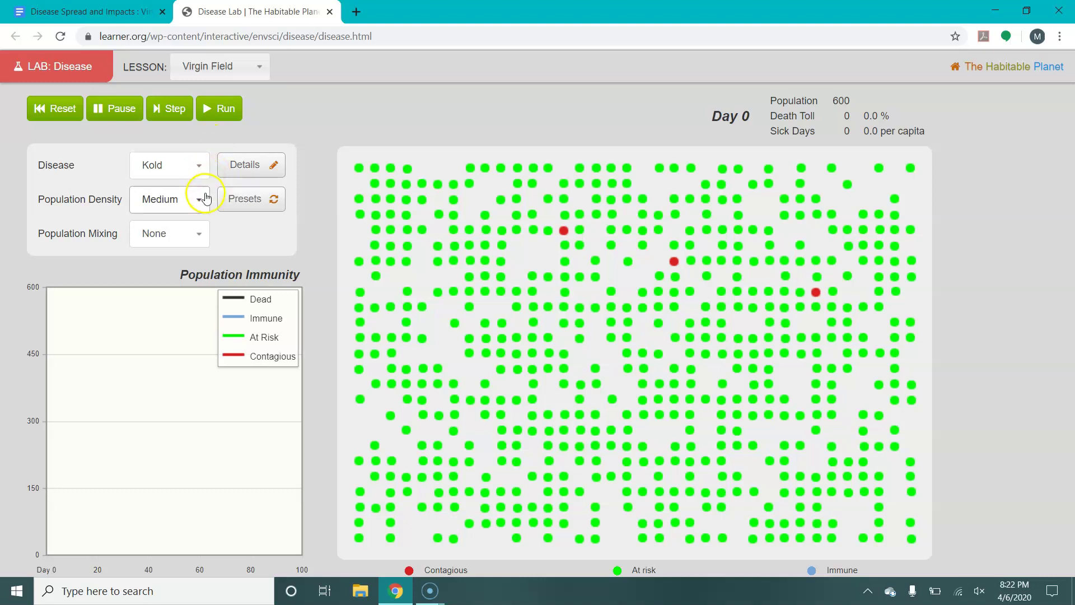
pyautogui.click(205, 203)
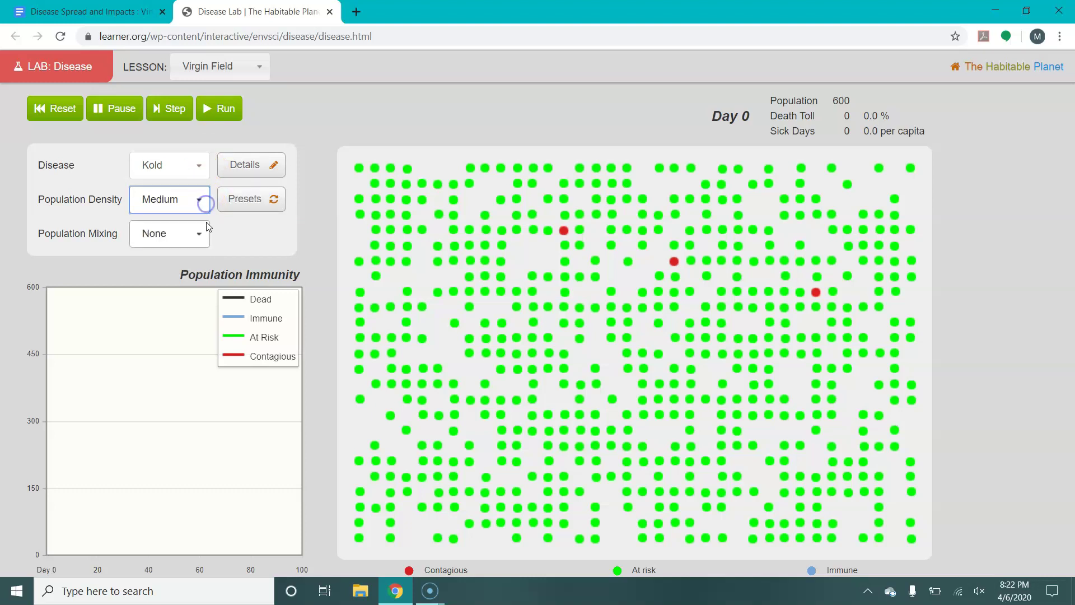
pyautogui.click(204, 233)
pyautogui.click(206, 236)
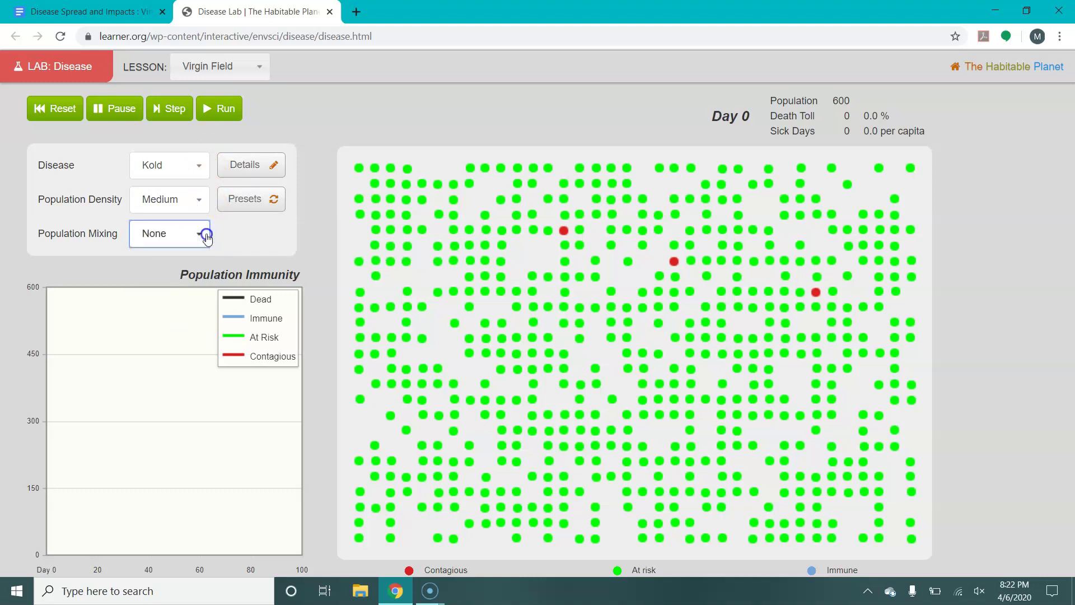
pyautogui.click(262, 72)
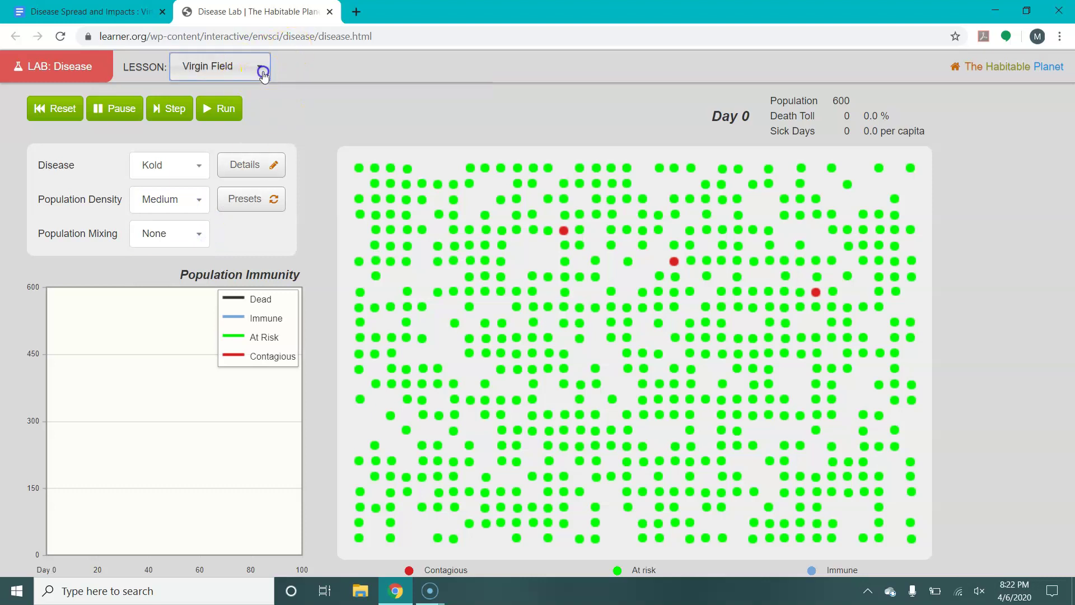
pyautogui.click(261, 70)
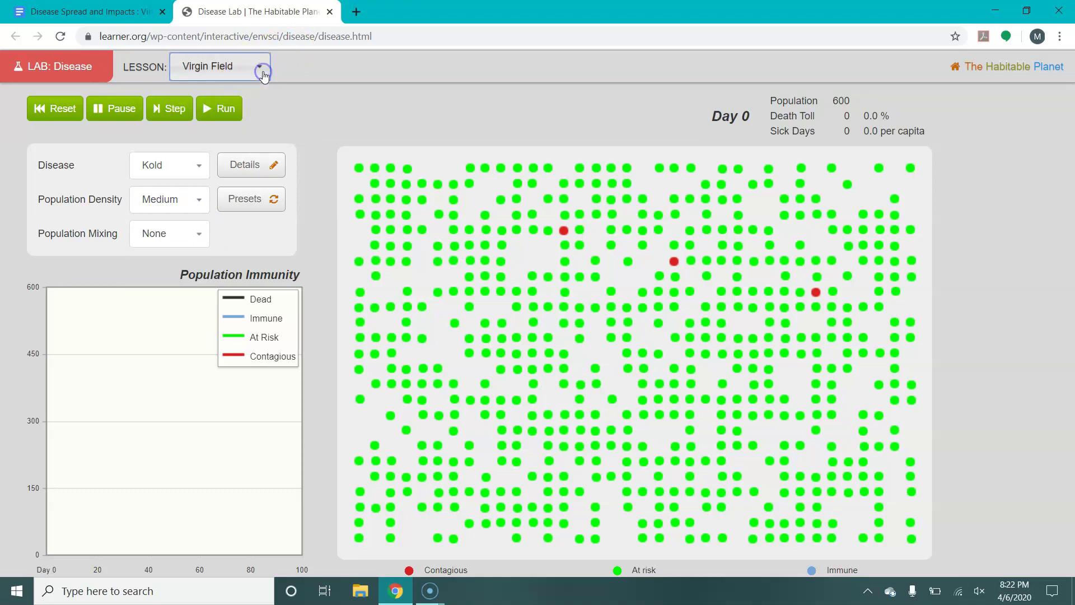
# - Go back to the lab document and read the Phase 1 instructions and the parameters and observations table
pyautogui.click(119, 17)
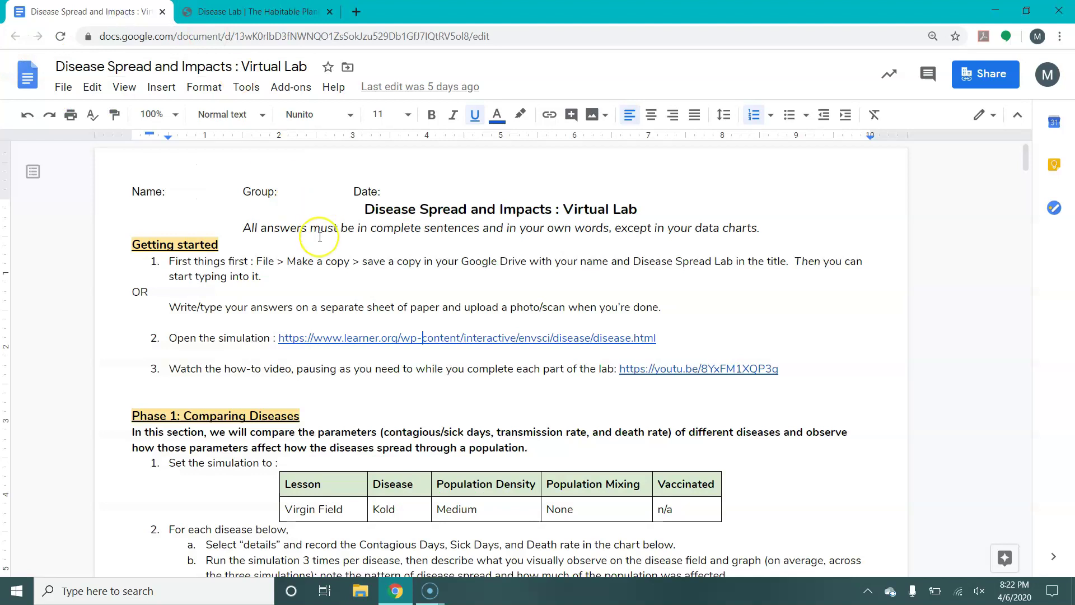
pyautogui.scroll(-4, 310, 245)
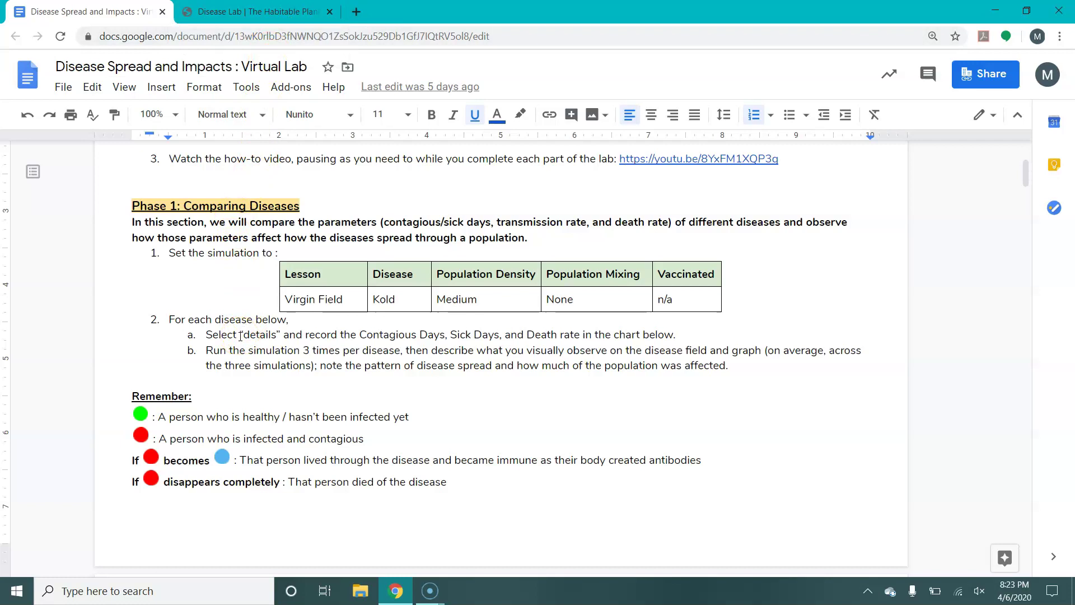
pyautogui.scroll(-5, 240, 336)
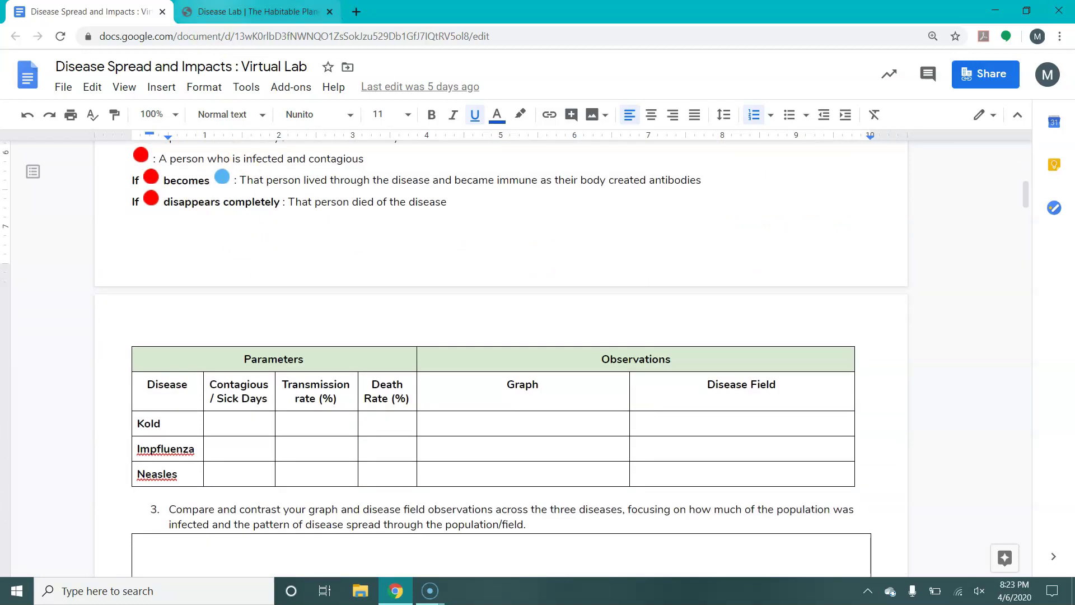
# - Look up Kold's contagious days, transmission rate and death rate in the simulation's disease details, leaving them unmodified
pyautogui.click(243, 12)
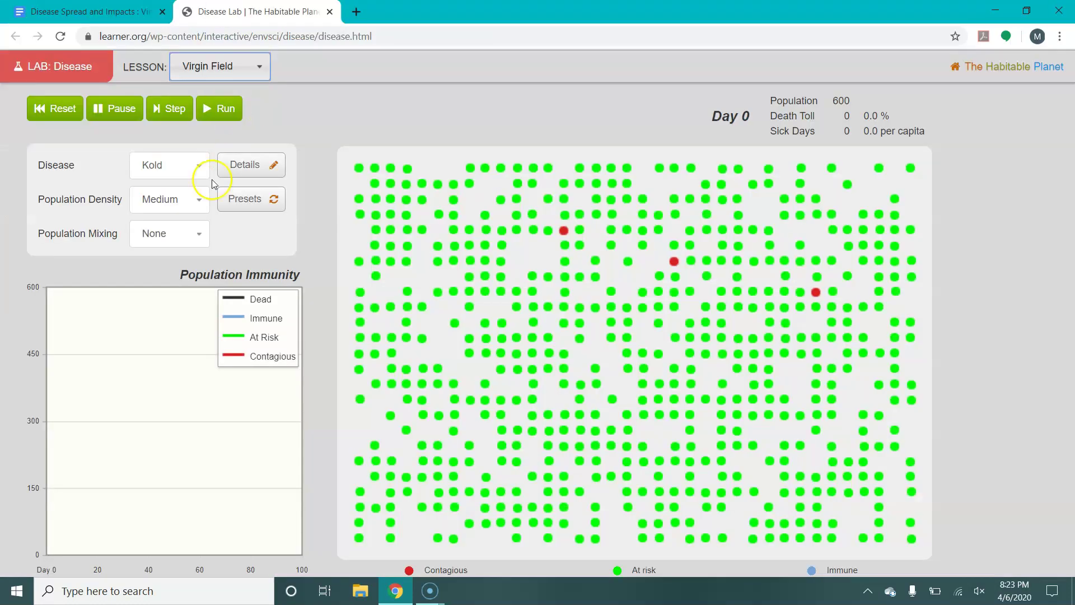
pyautogui.click(278, 175)
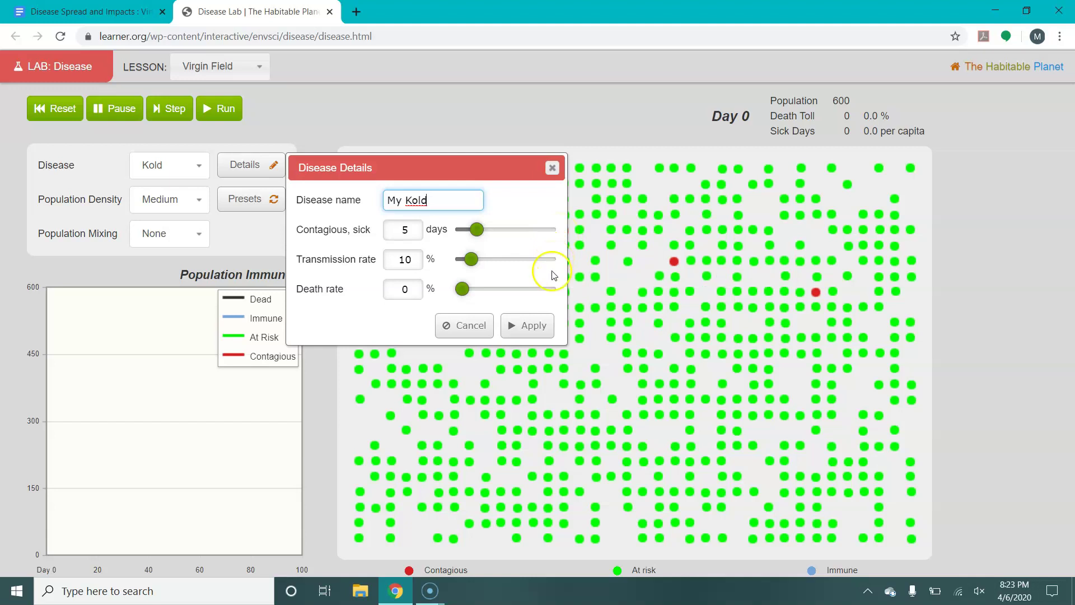
pyautogui.click(551, 171)
# - Fill in the Kold row of the lab document's table with 5 sick days, 10% transmission rate and 0% death rate
pyautogui.click(89, 11)
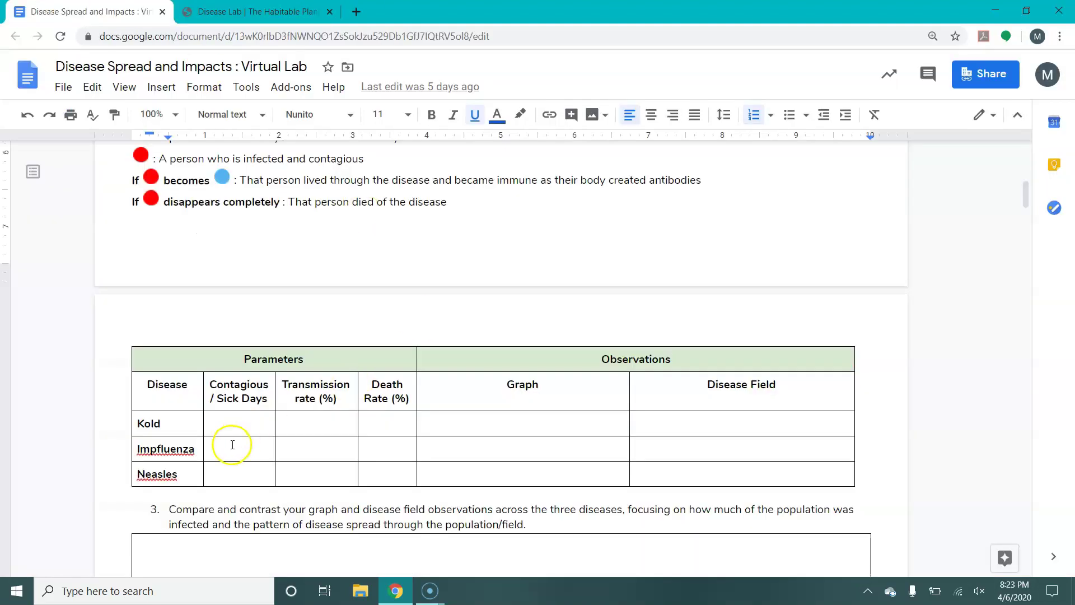
pyautogui.click(238, 422)
pyautogui.write('5')
pyautogui.press('Tab')
pyautogui.write('20')
pyautogui.press('Tab')
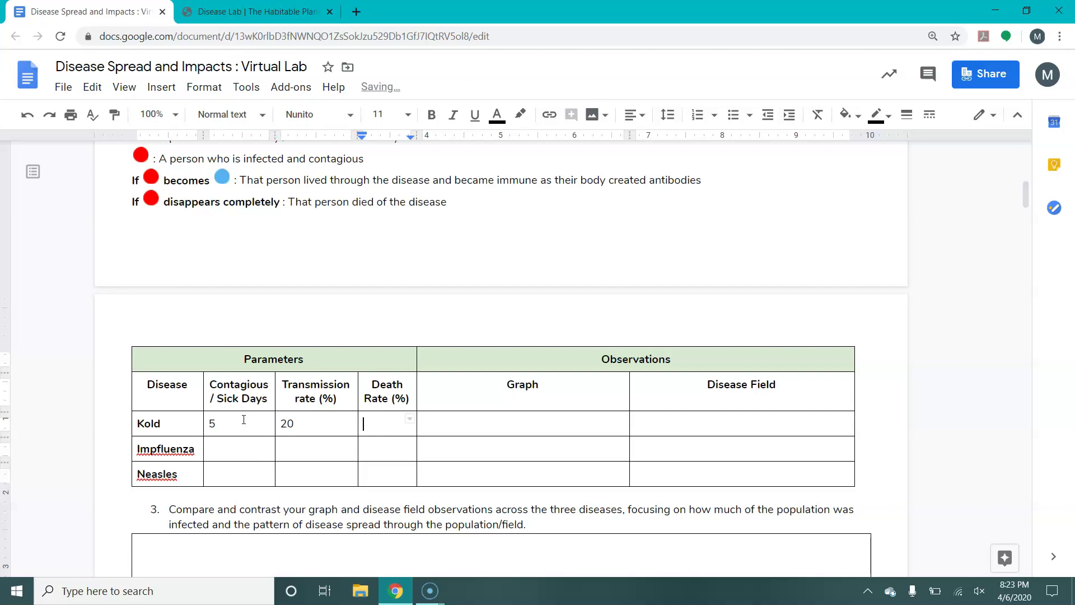
pyautogui.doubleClick(287, 423)
pyautogui.write('10')
pyautogui.press('Tab')
pyautogui.write('0')
# - Read the instruction above the table about running the simulation three times per disease and describing the observations
pyautogui.scroll(3, 446, 233)
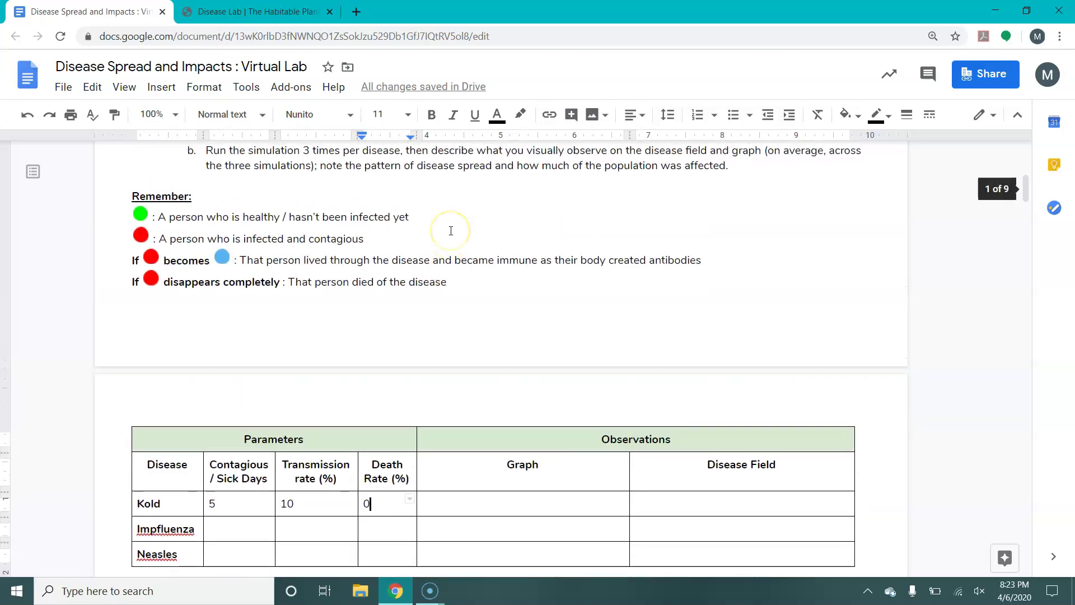
pyautogui.moveTo(205, 210); pyautogui.dragTo(402, 211)
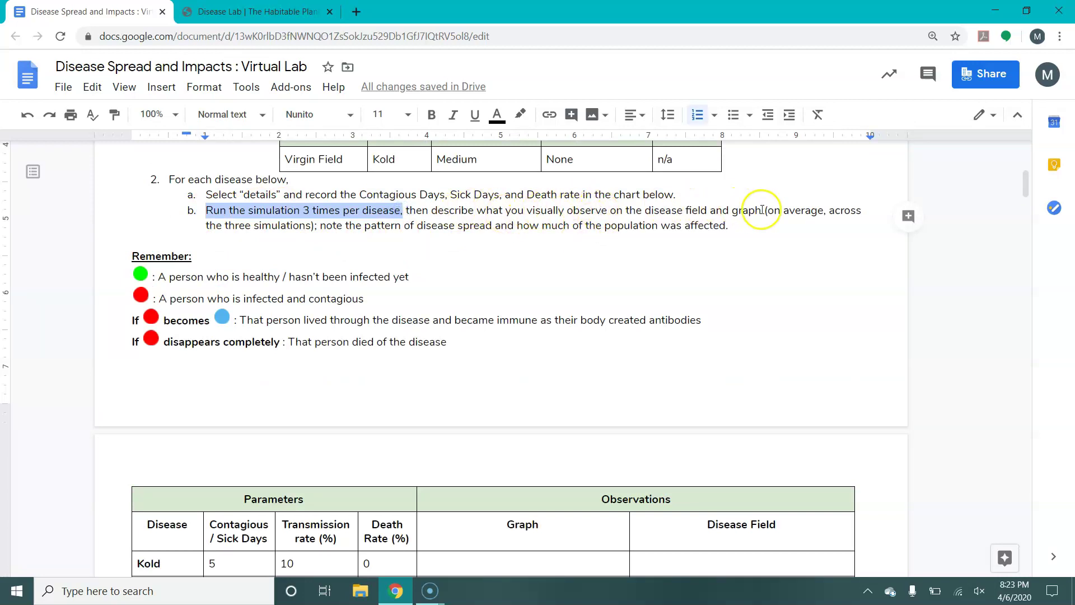
pyautogui.click(797, 263)
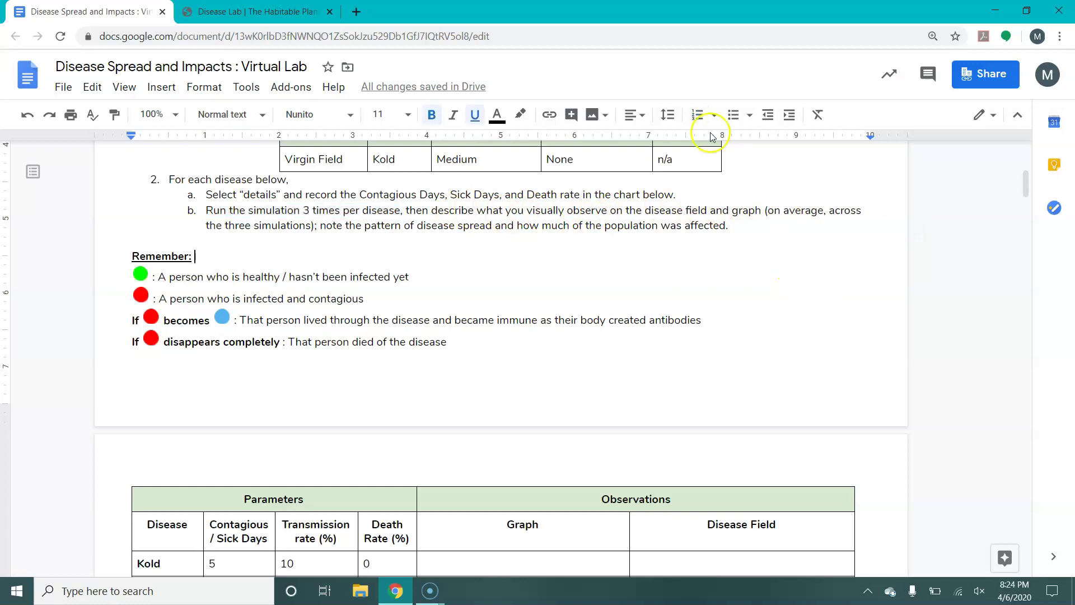
# - Return to the simulation and run the Kold outbreak through to day 100
pyautogui.click(259, 11)
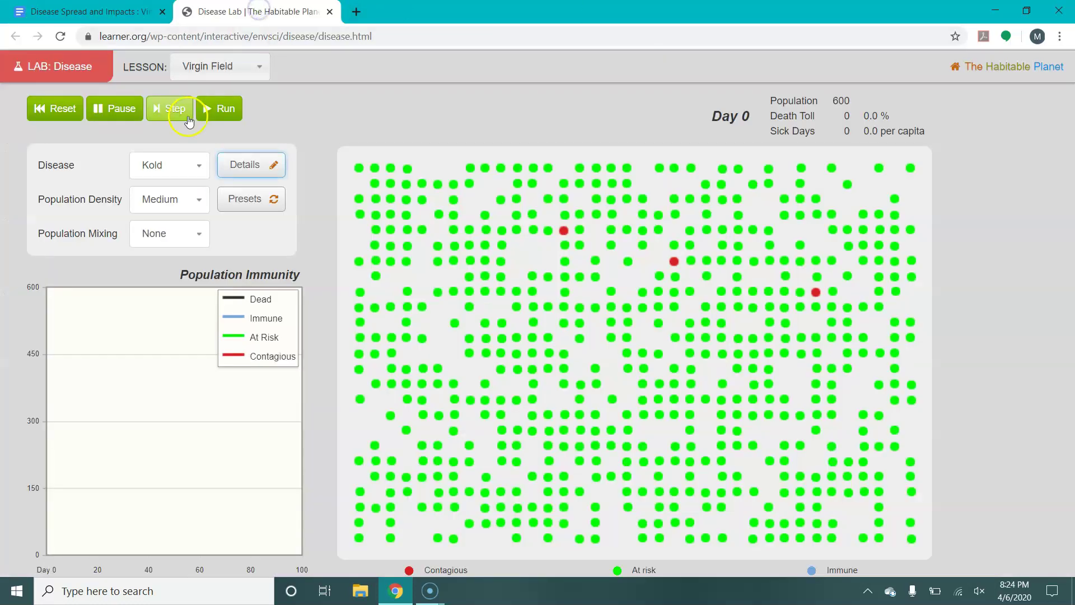
pyautogui.click(218, 112)
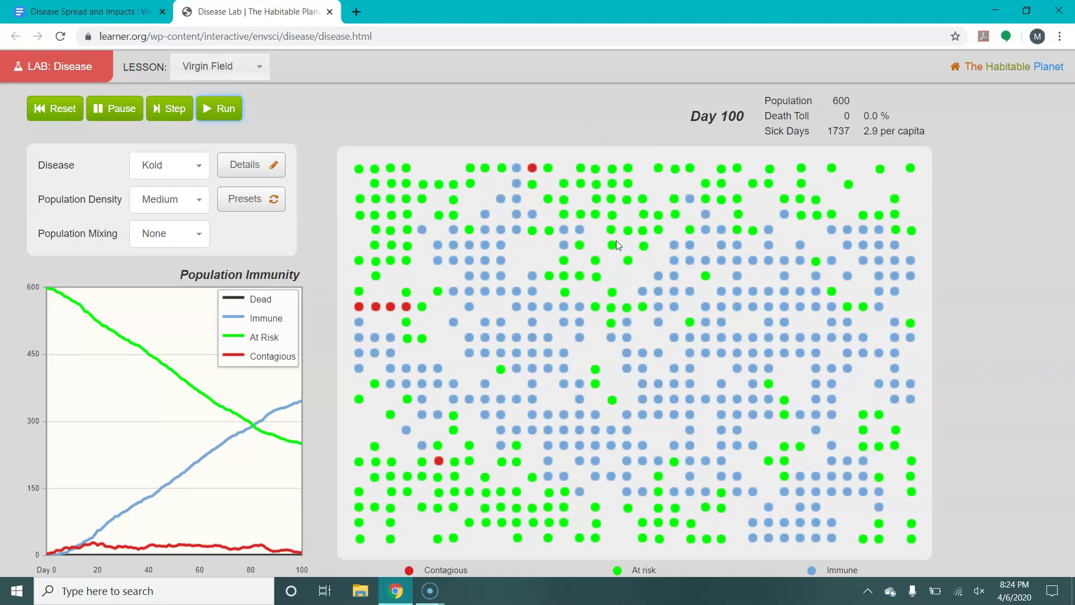
pyautogui.click(532, 189)
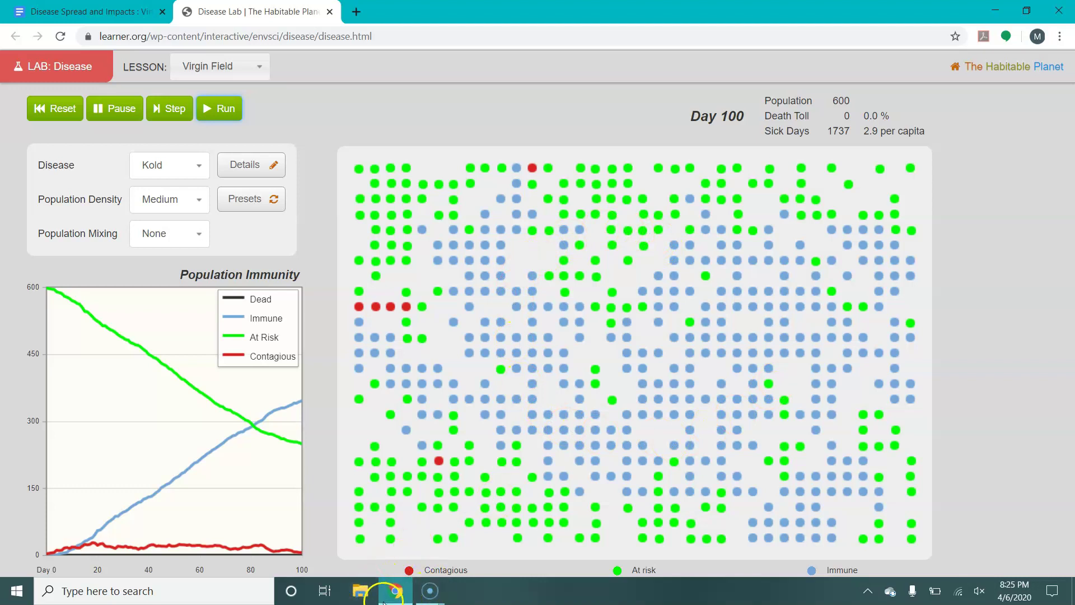
# - Check the table's Graph and Disease Field columns, and inspect daily values on the simulation graph's contagious and at-risk curves
pyautogui.click(84, 11)
pyautogui.scroll(-3, 731, 492)
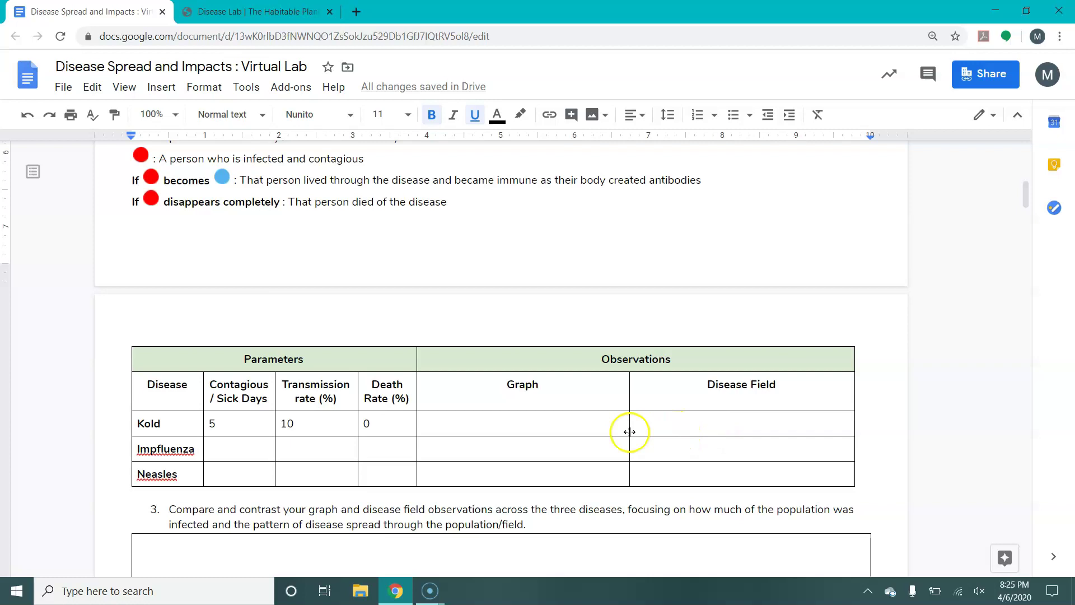
pyautogui.click(258, 7)
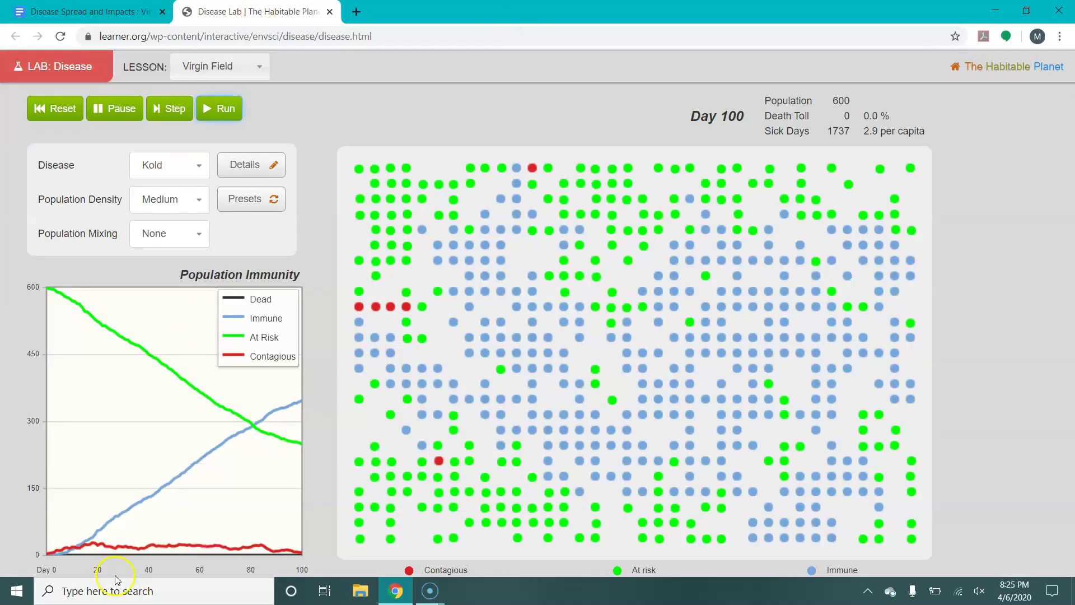
pyautogui.moveTo(109, 549)
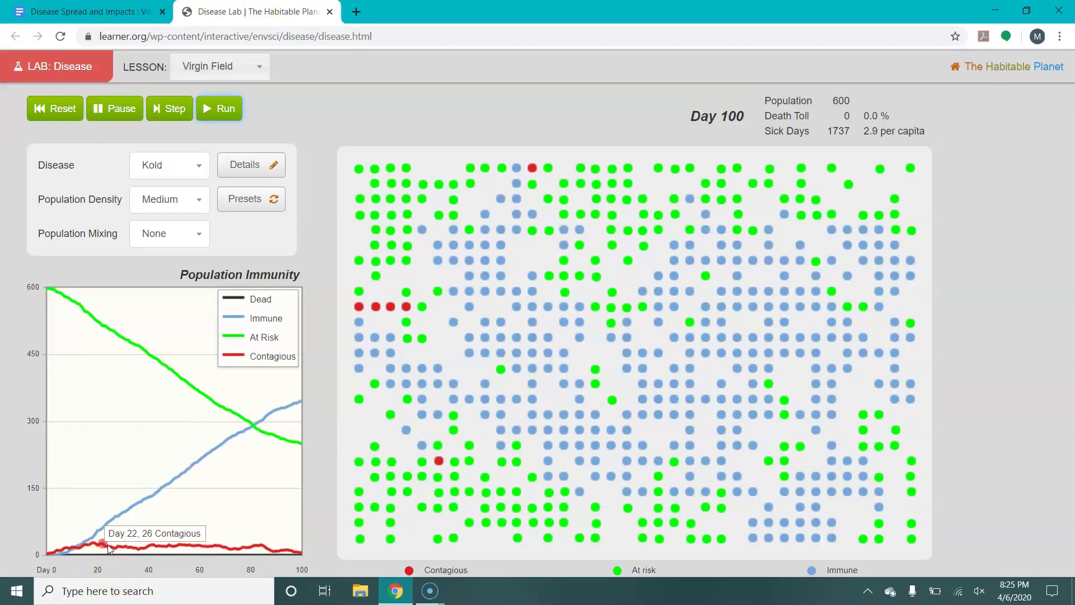
pyautogui.click(112, 548)
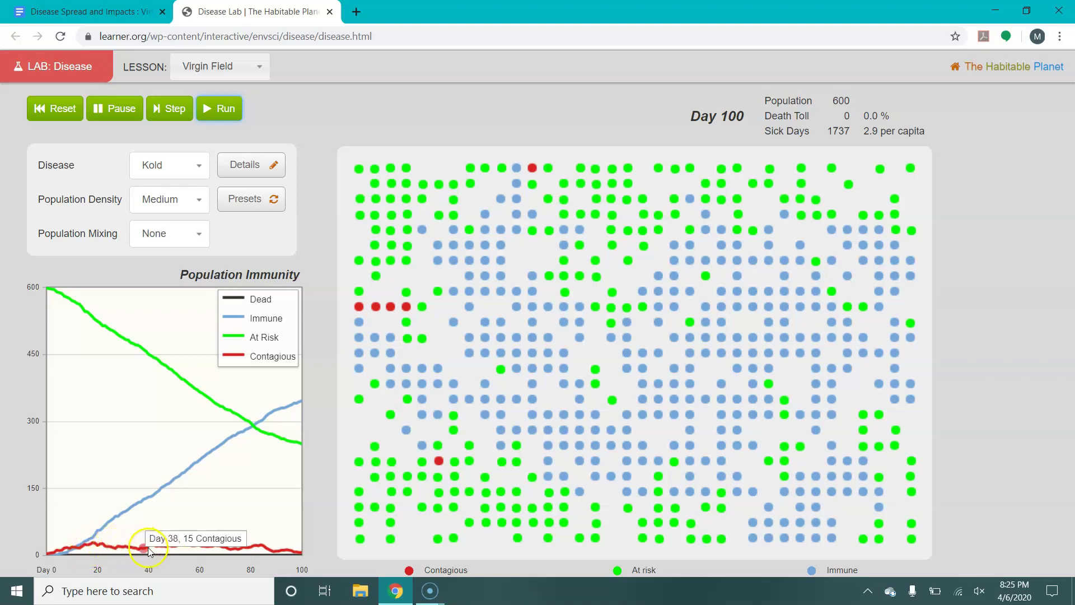
pyautogui.moveTo(270, 421)
pyautogui.moveTo(202, 389)
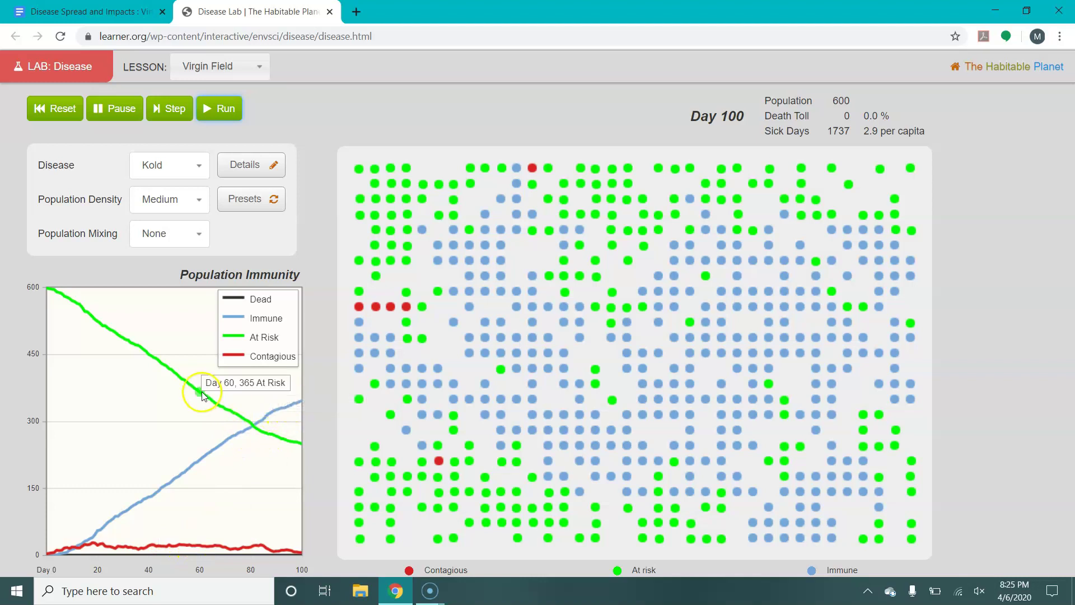
pyautogui.click(228, 415)
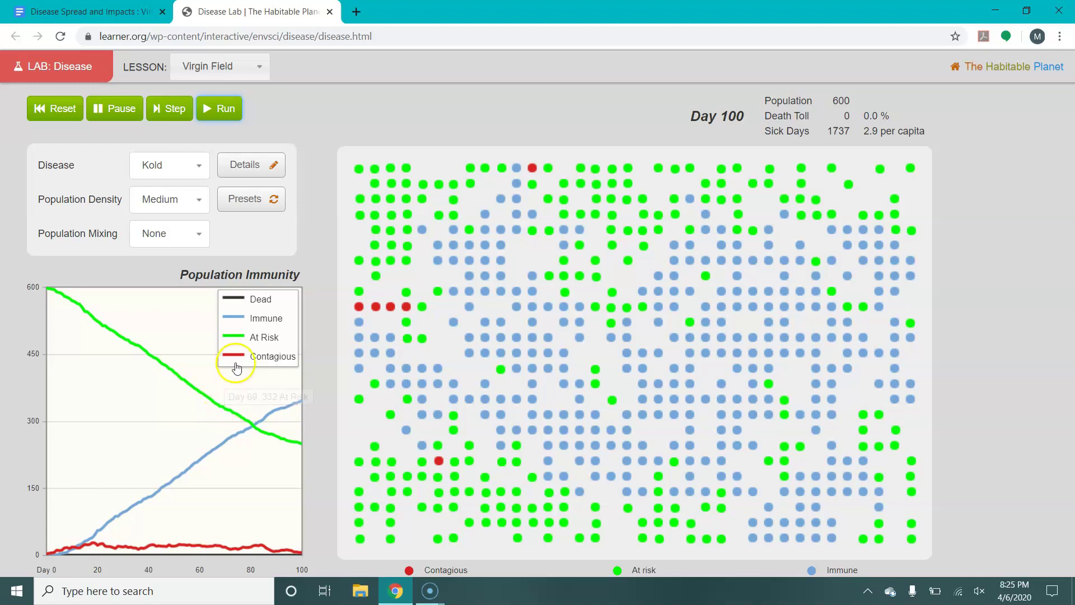
# - Review the three-runs-per-disease instruction again in the lab document, along with the still empty observation cells
pyautogui.click(140, 11)
pyautogui.click(373, 216)
pyautogui.scroll(3, 373, 214)
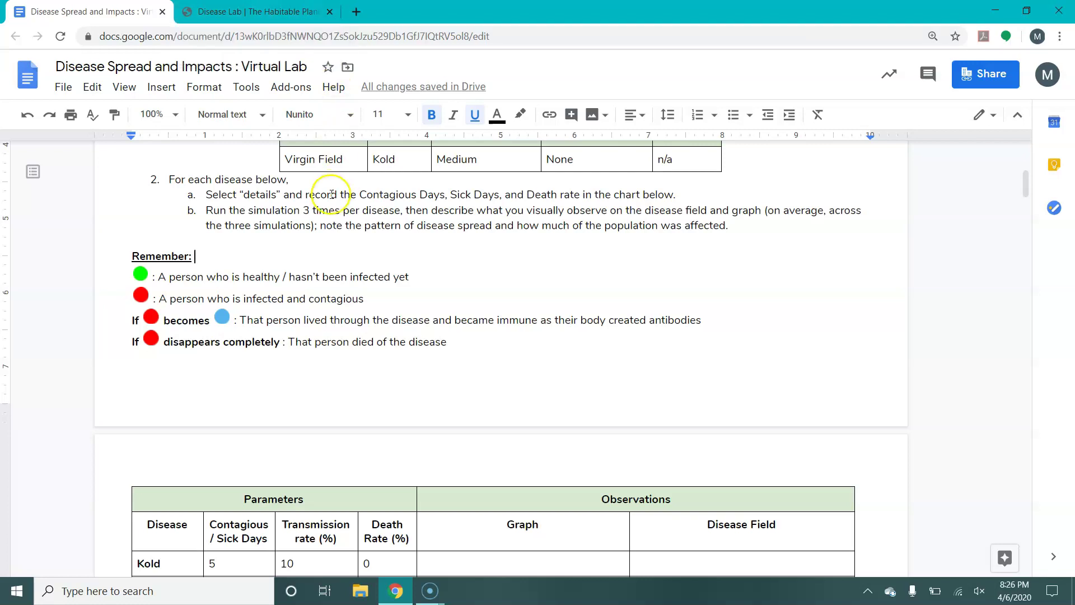
pyautogui.moveTo(233, 213); pyautogui.dragTo(395, 216)
pyautogui.scroll(-3, 445, 261)
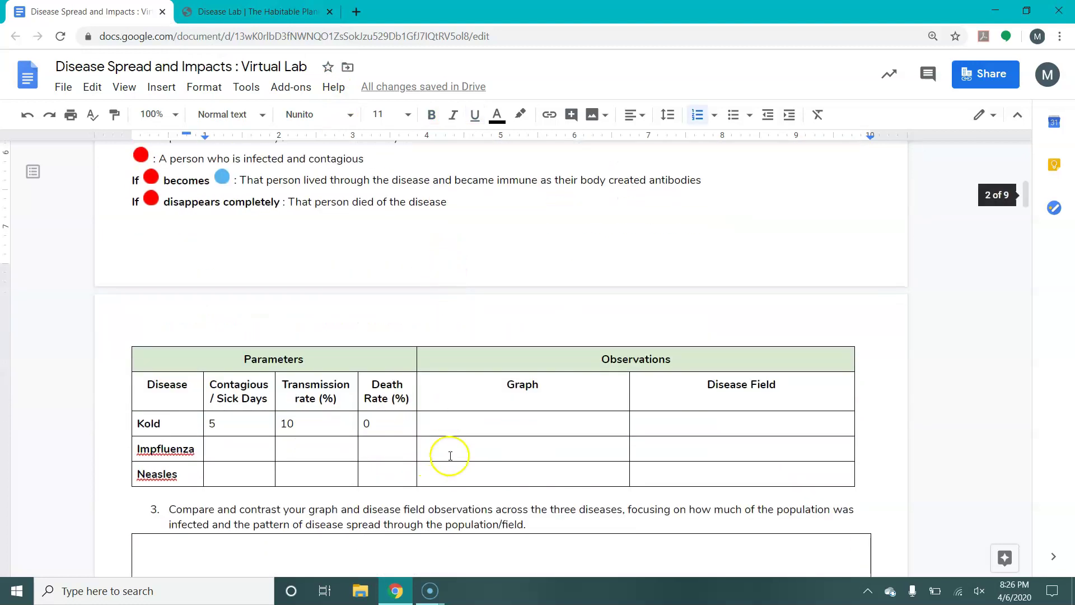
# - Run the Kold simulation a second time to day 100 with the same settings
pyautogui.click(255, 11)
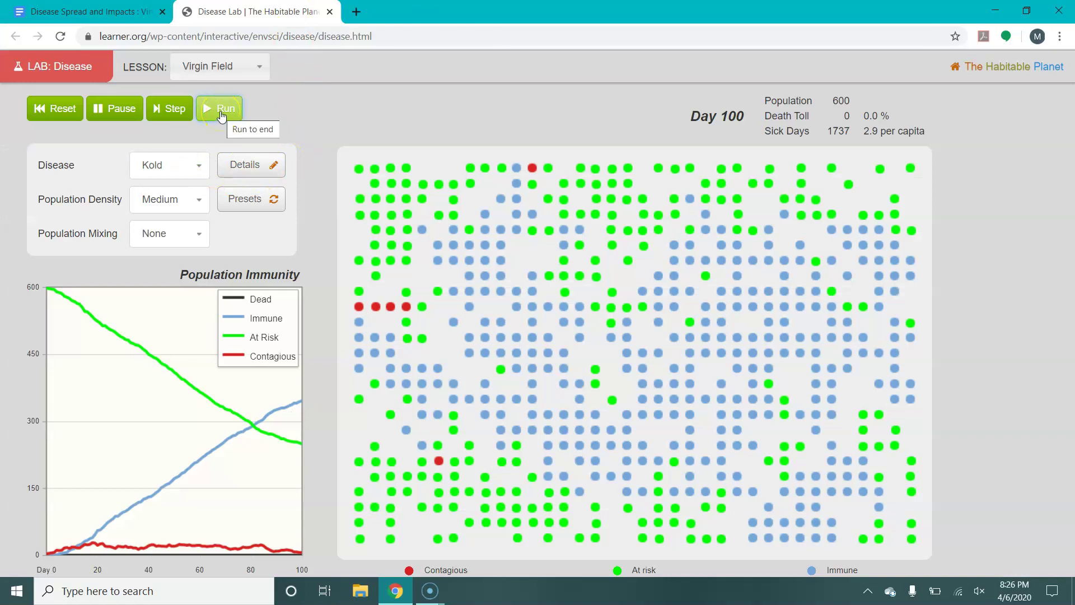
pyautogui.click(222, 112)
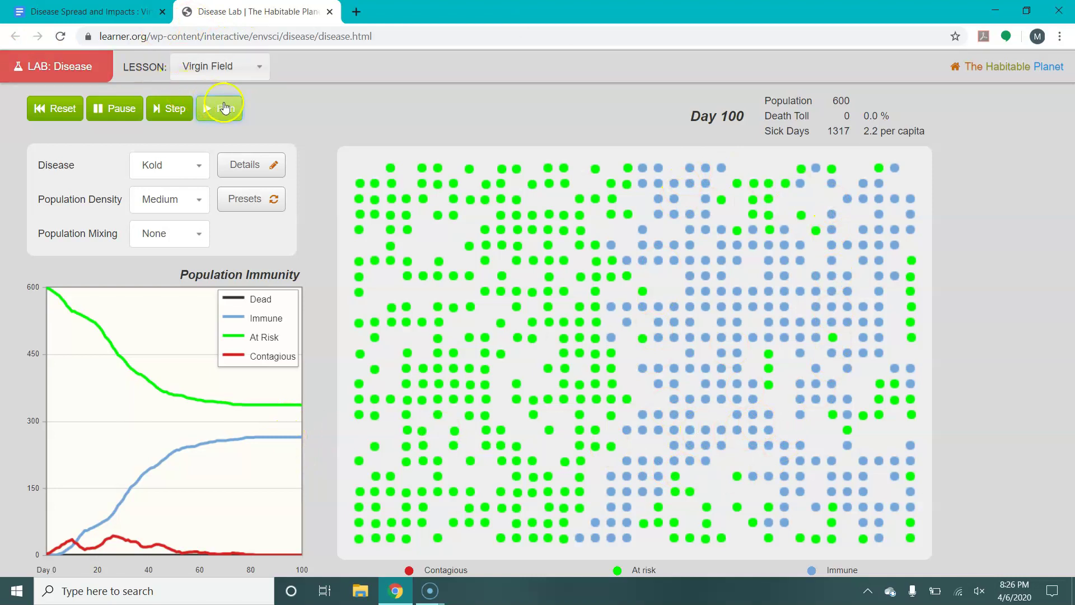
# - Run the Kold simulation a third time, and run Impfluenza through to day 100 after viewing its disease details
pyautogui.click(224, 108)
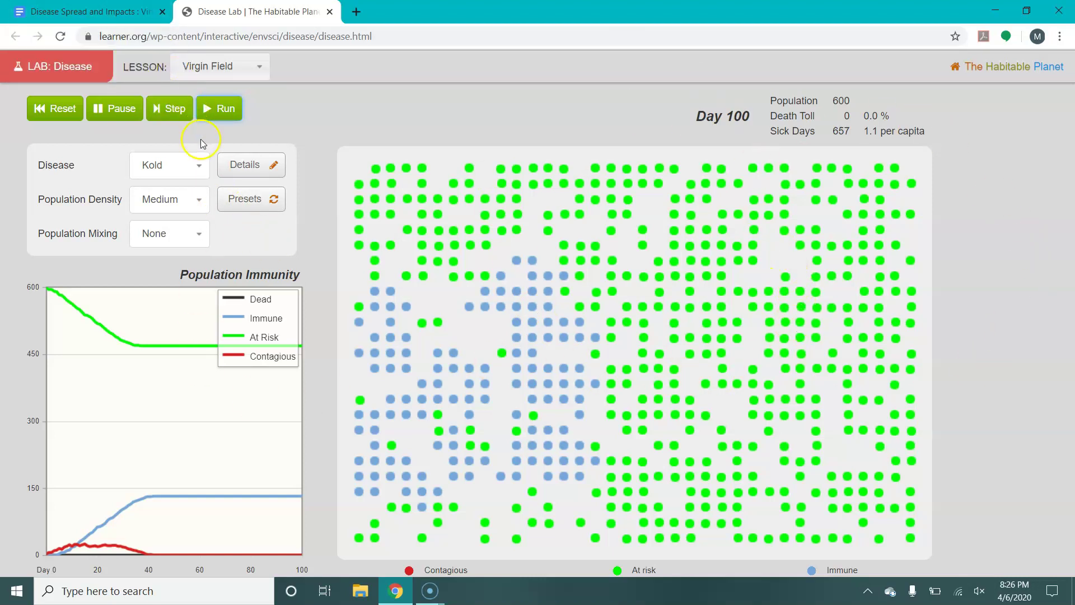
pyautogui.click(199, 168)
pyautogui.click(192, 207)
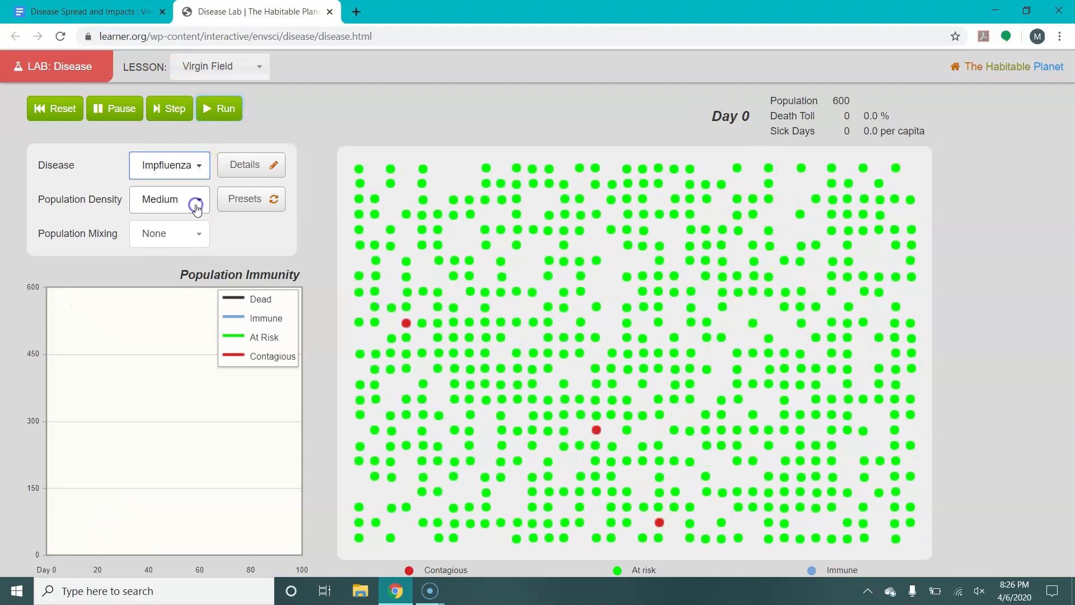
pyautogui.click(253, 164)
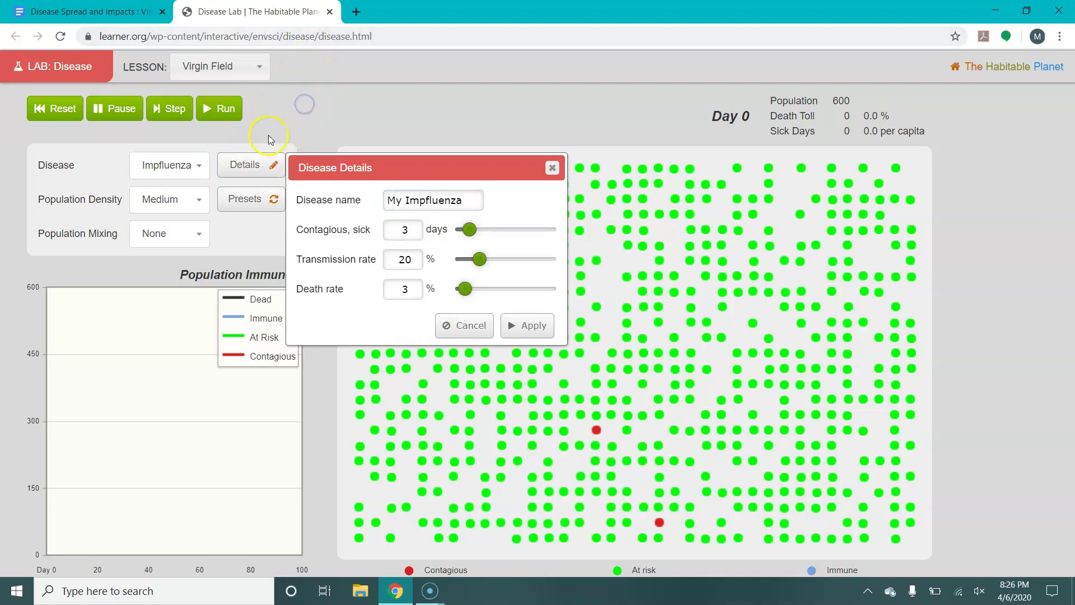
pyautogui.click(553, 171)
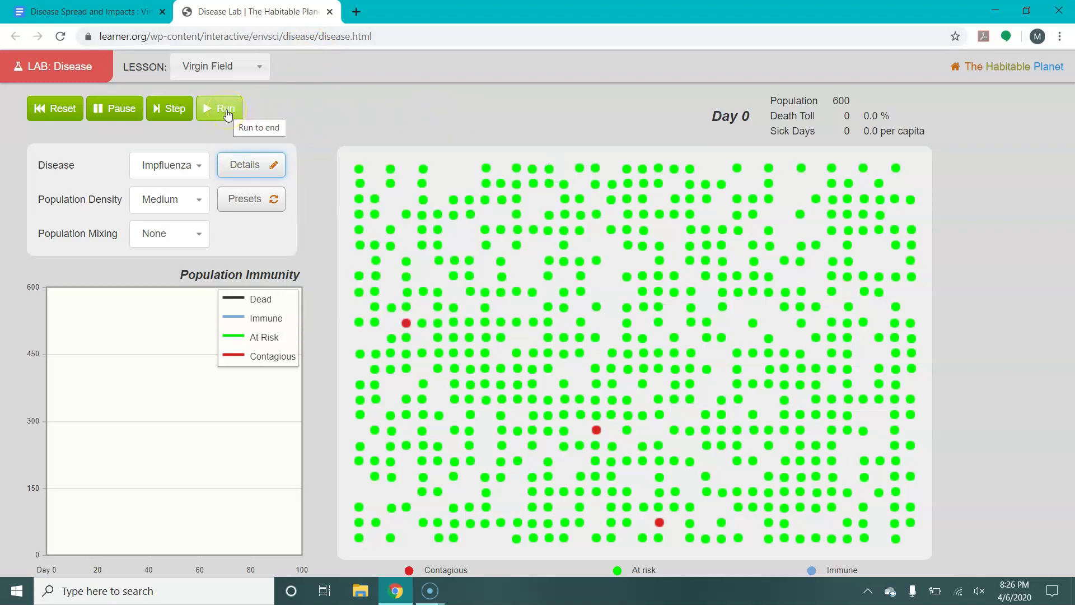
pyautogui.click(226, 114)
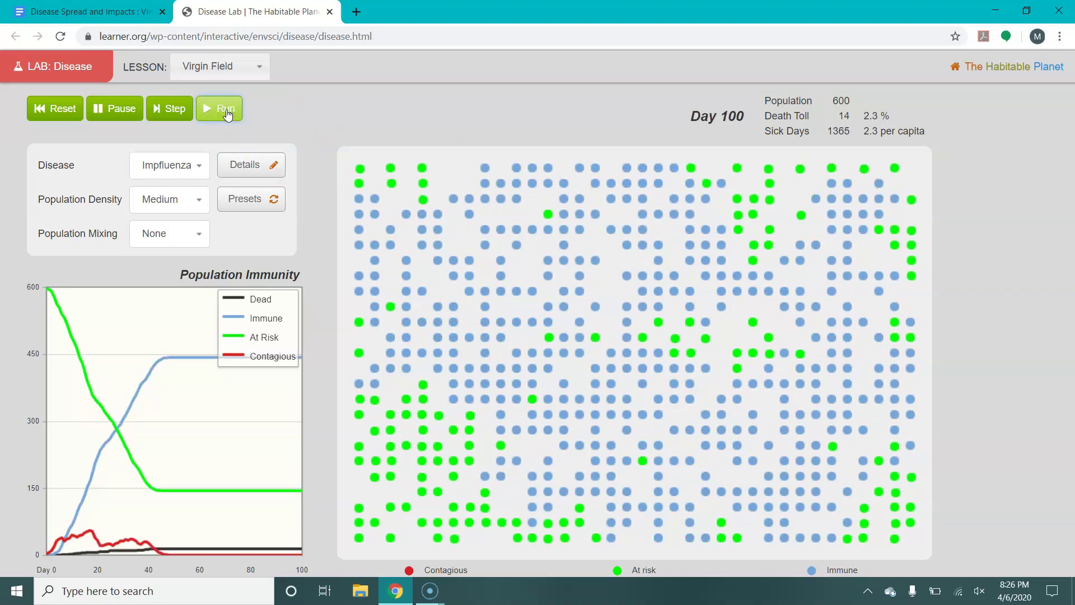
# - Change the disease to Neasles and run the simulation to day 100
pyautogui.click(200, 167)
pyautogui.click(190, 225)
pyautogui.click(234, 109)
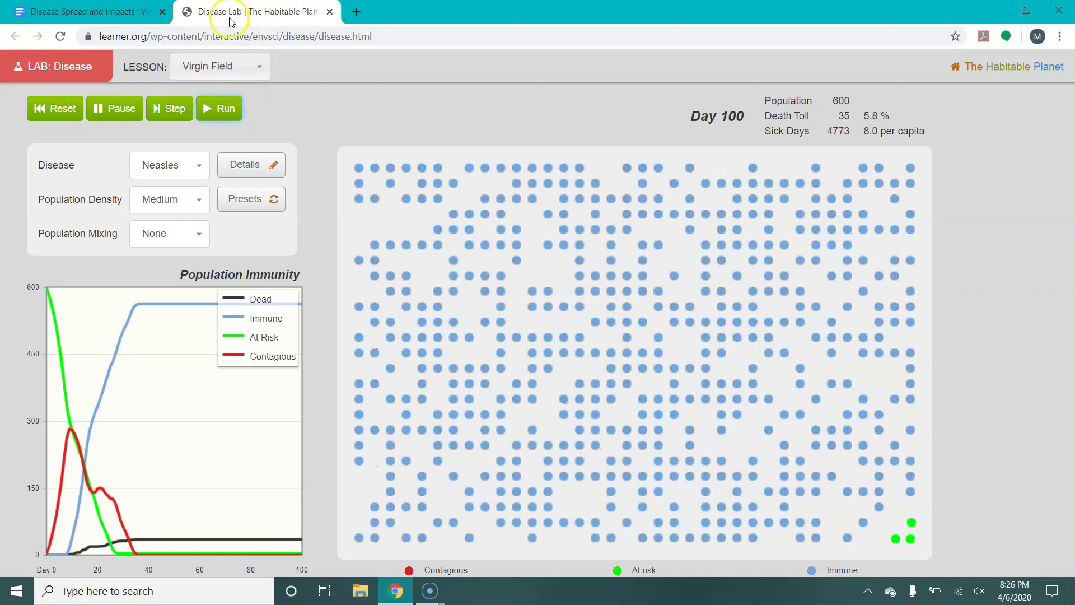
# - Switch to the lab document and review the remaining Phase 1 questions and the Phase 2 population density settings, instructions and table
pyautogui.click(103, 6)
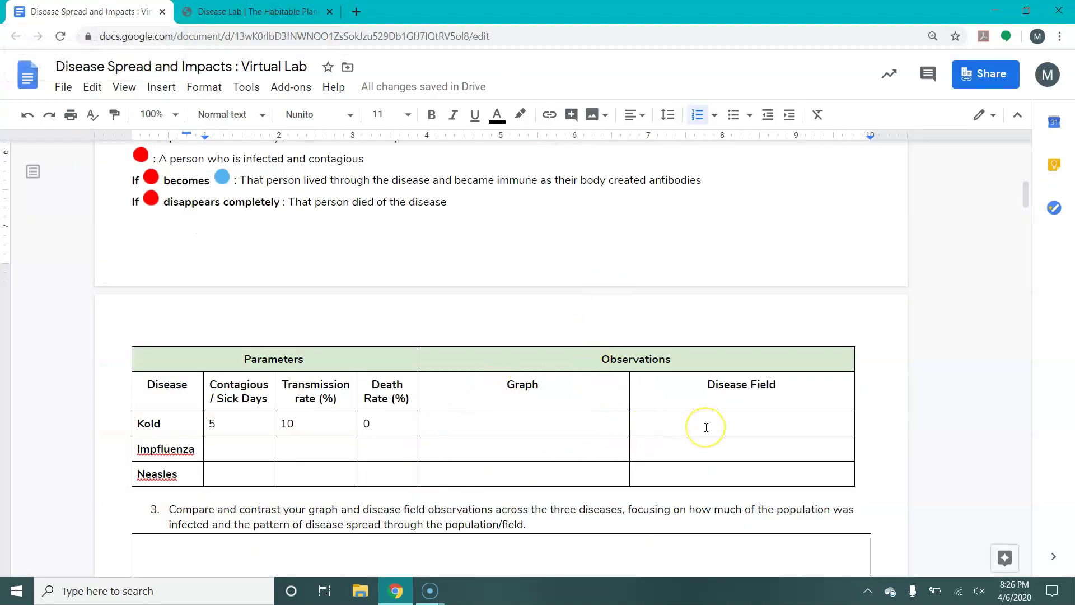
pyautogui.scroll(-4, 706, 427)
pyautogui.scroll(-3, 706, 427)
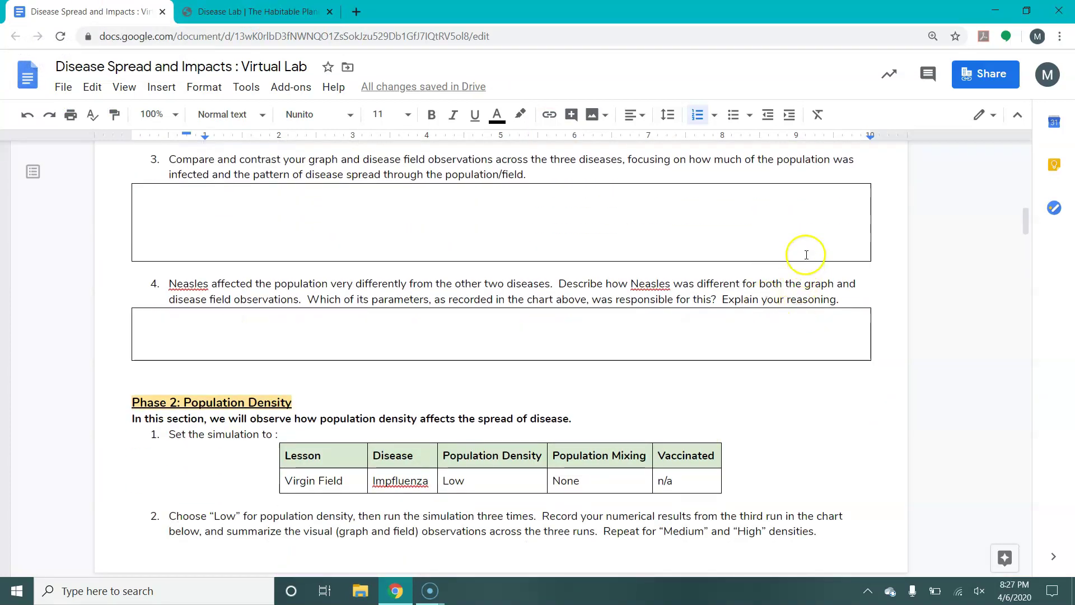
pyautogui.scroll(-4, 803, 349)
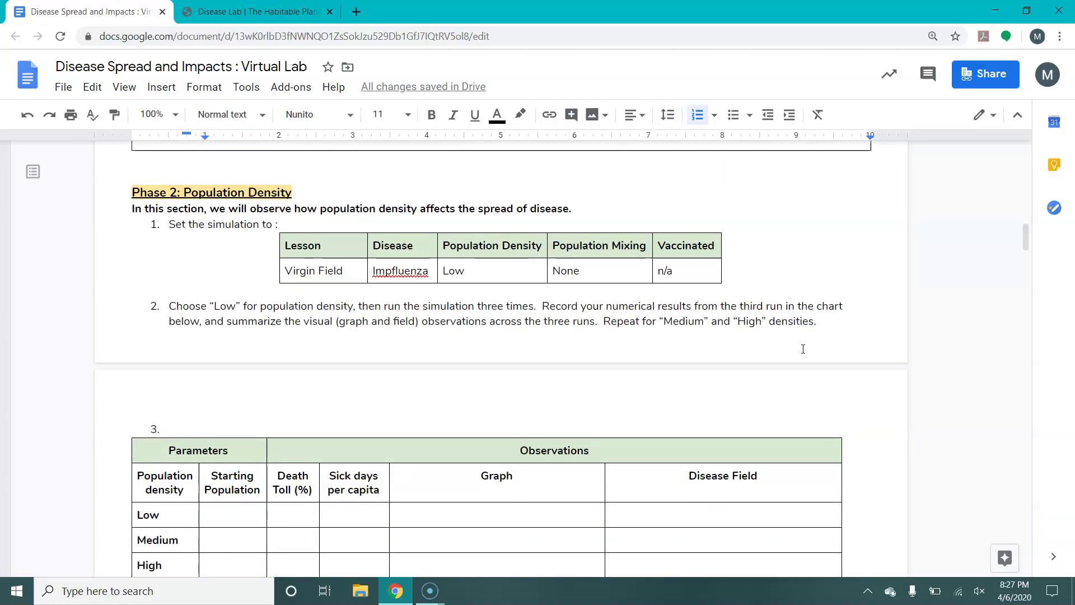
pyautogui.scroll(-2, 803, 349)
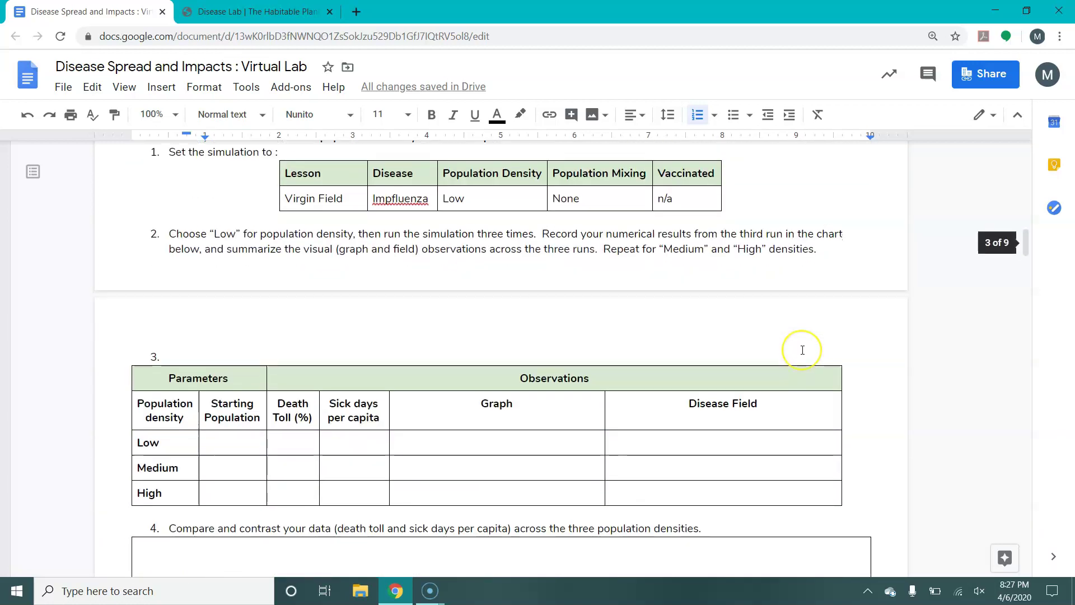
pyautogui.scroll(1, 802, 350)
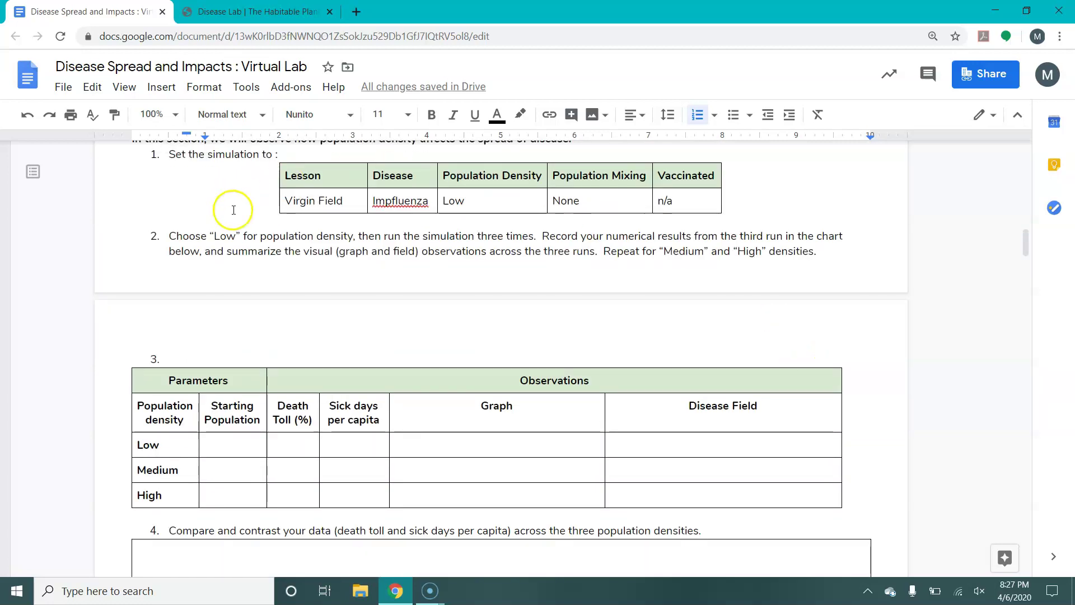
pyautogui.scroll(1, 328, 220)
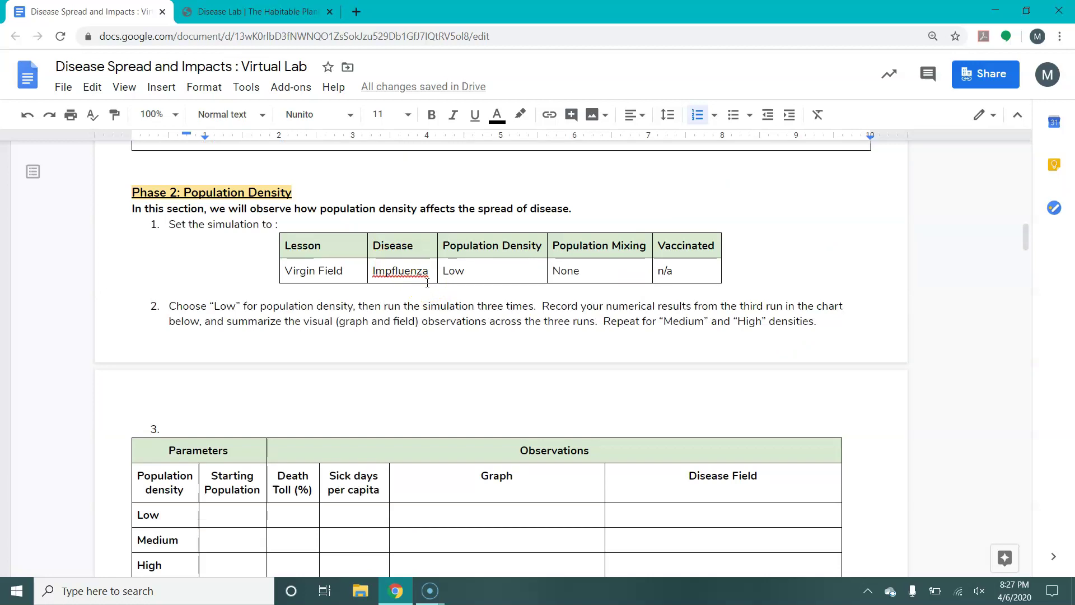
pyautogui.click(487, 276)
# - Return to the simulation, reset it, and set the disease to Impfluenza with Low population density
pyautogui.click(249, 12)
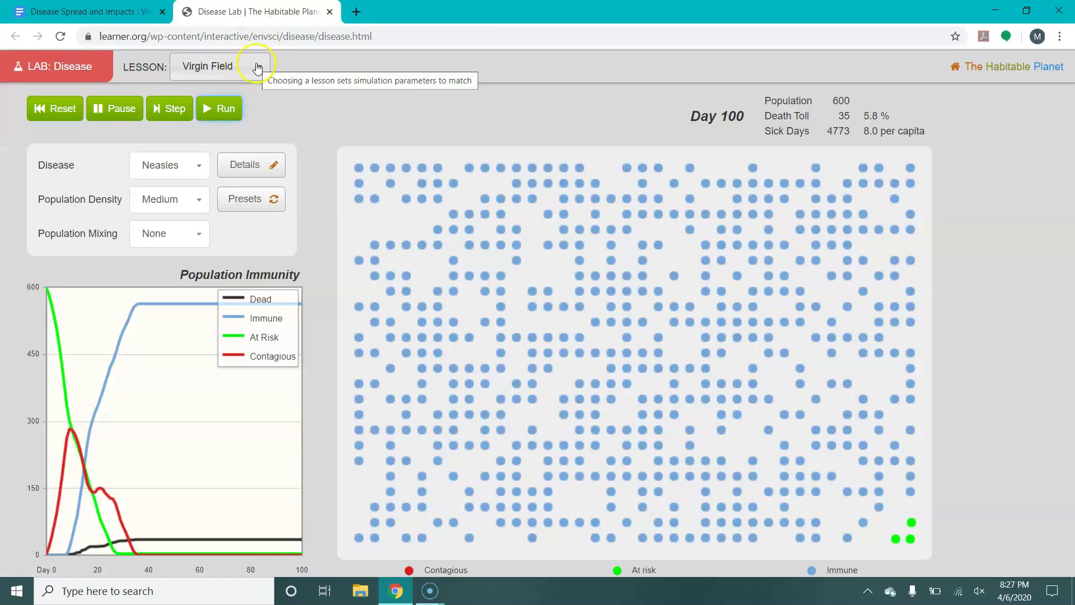
pyautogui.click(39, 122)
pyautogui.click(203, 155)
pyautogui.click(192, 207)
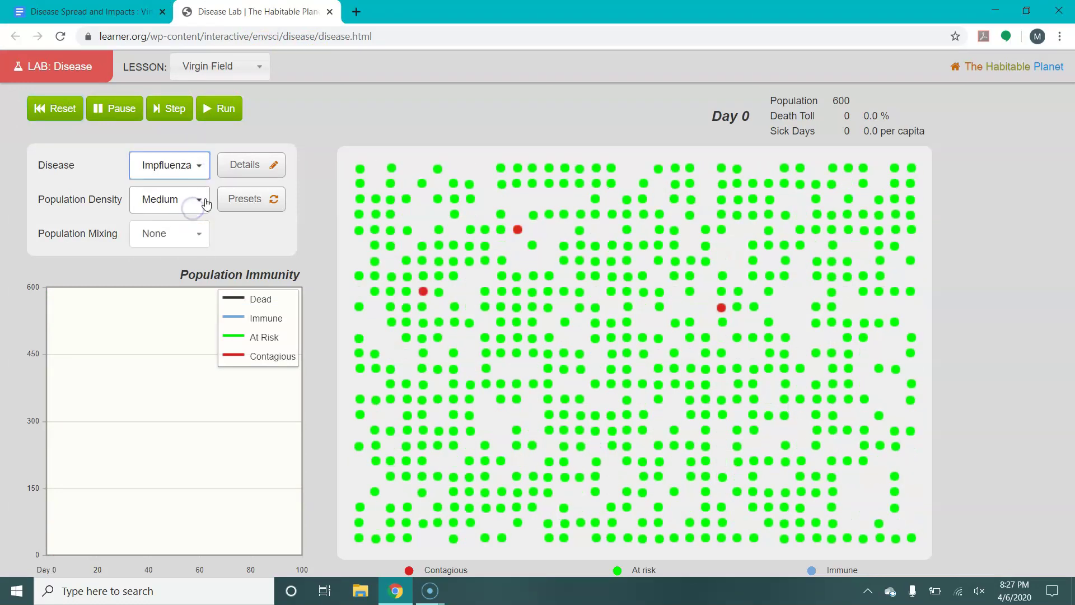
pyautogui.click(203, 200)
pyautogui.click(192, 223)
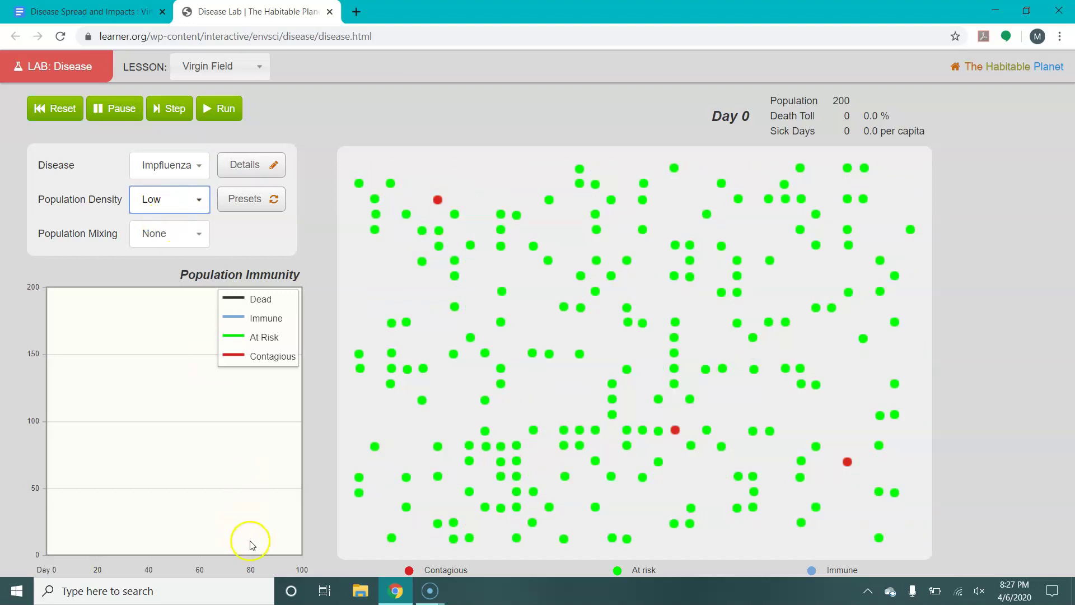
# - Check the simulation's population and record 200 as the Low row's starting population in the lab document's Phase 2 table
pyautogui.click(89, 11)
pyautogui.scroll(-4, 232, 285)
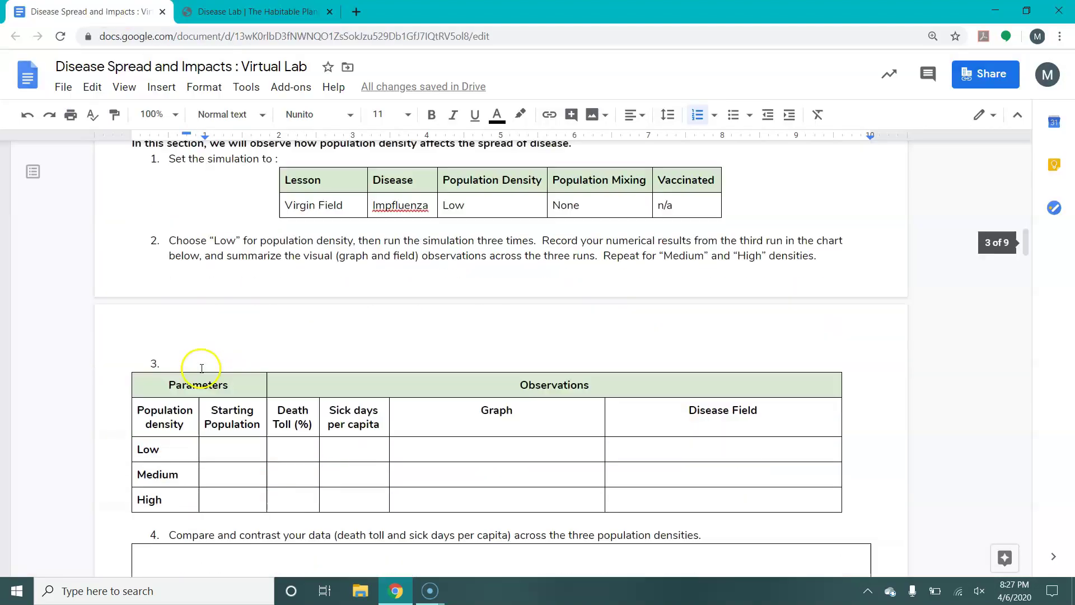
pyautogui.scroll(1, 238, 307)
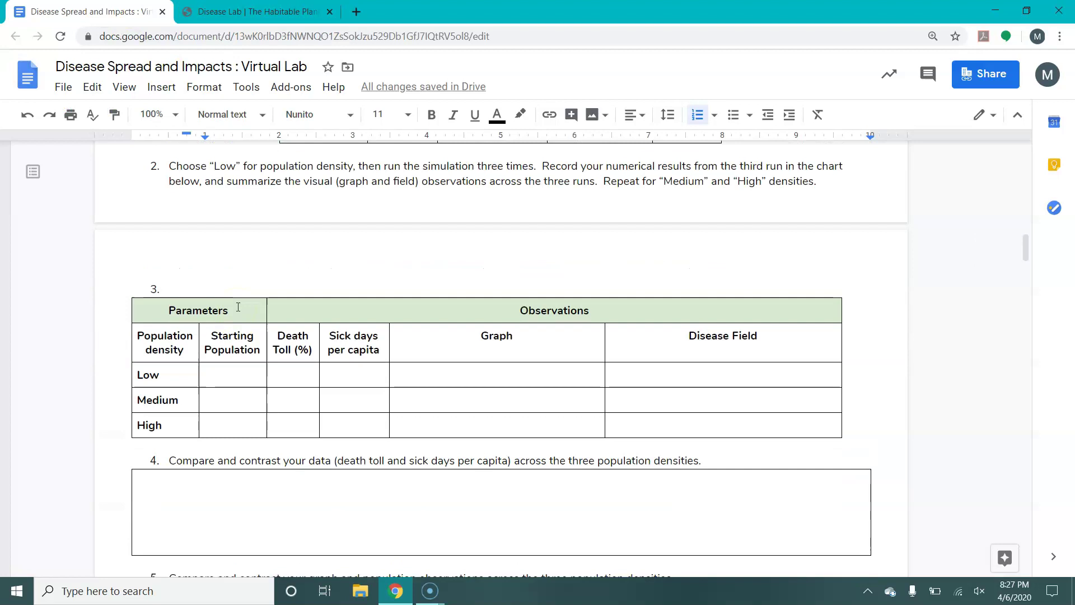
pyautogui.click(257, 12)
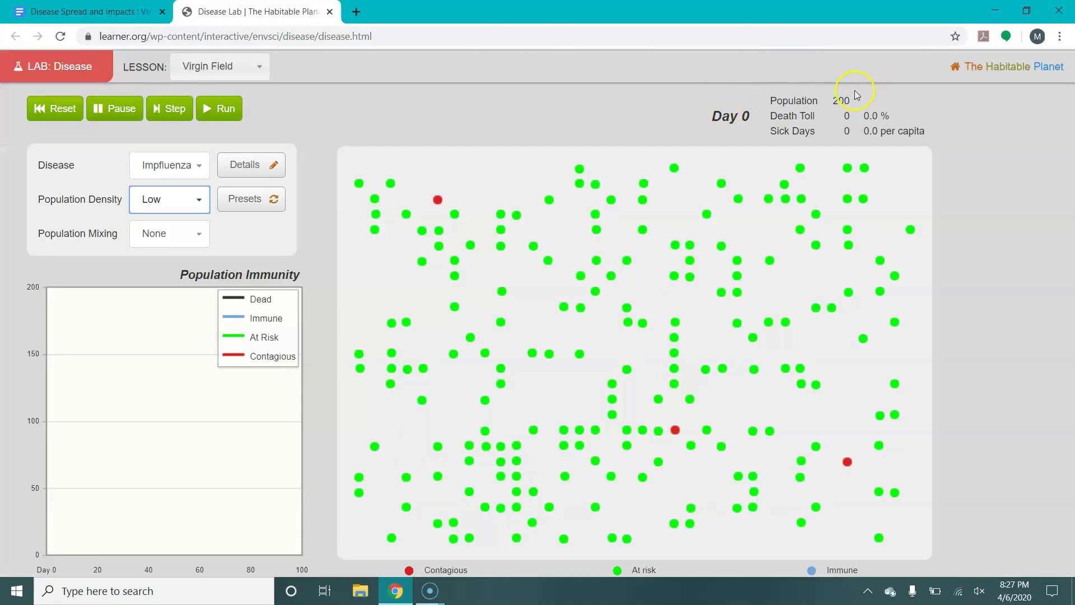
pyautogui.doubleClick(835, 99)
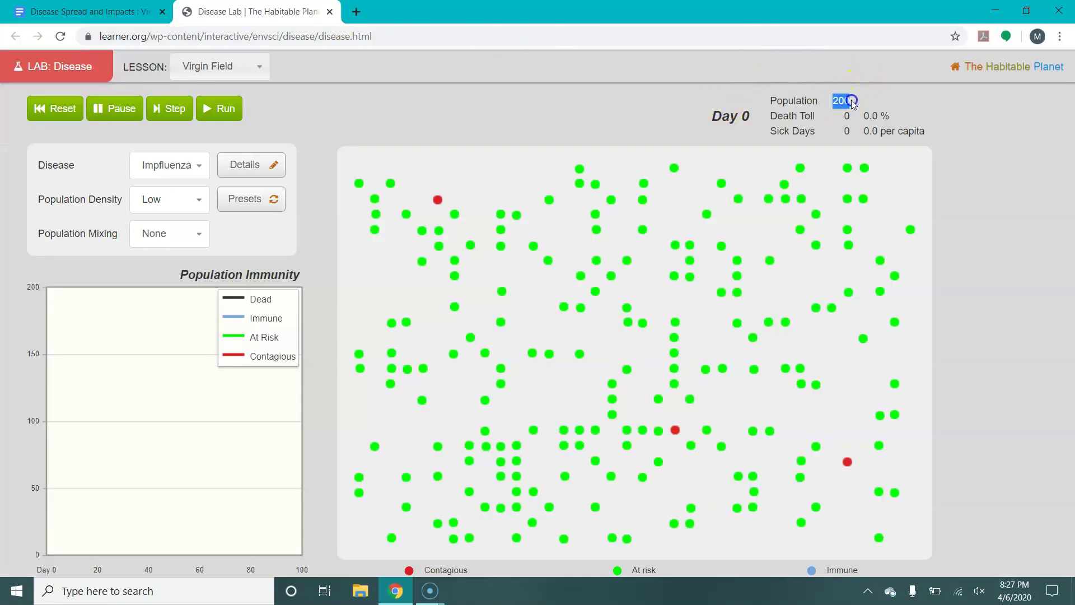
pyautogui.click(90, 12)
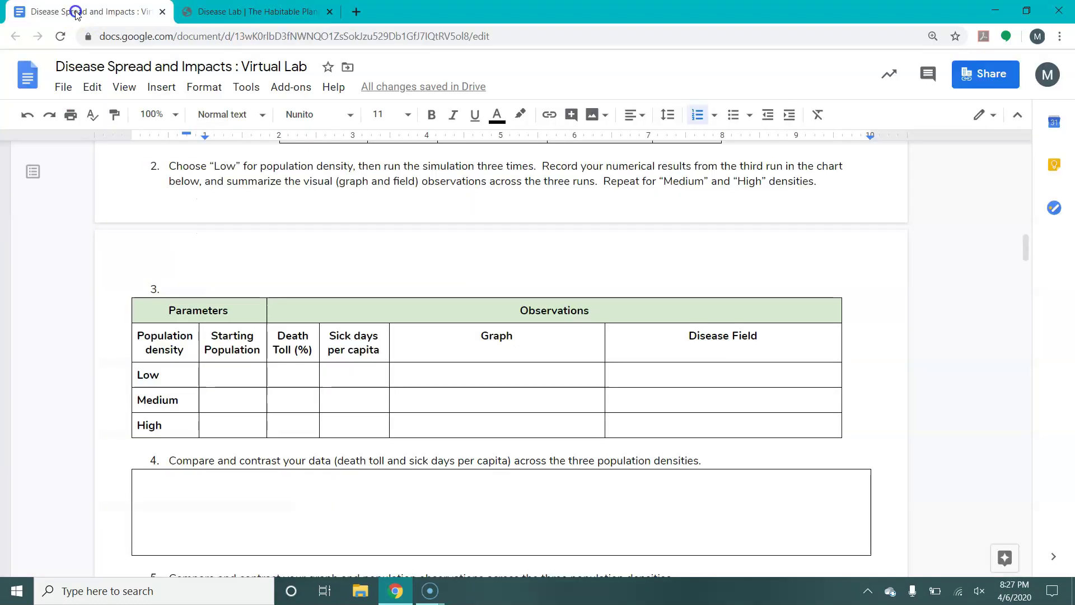
pyautogui.click(234, 378)
pyautogui.write('200')
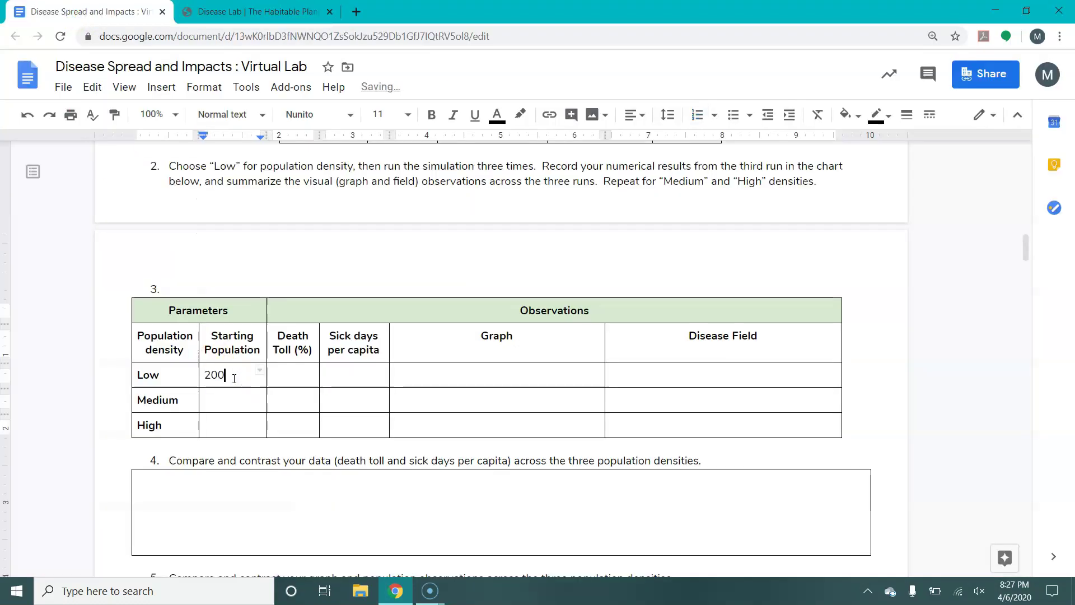
# - Return to the simulation and run Impfluenza at Low population density three times to day 100
pyautogui.click(252, 11)
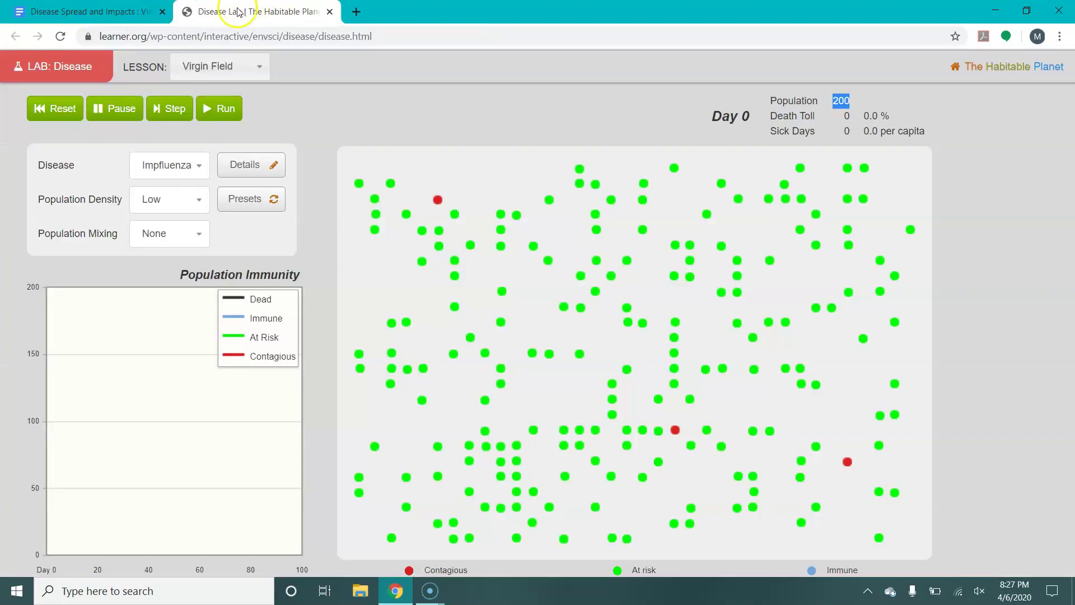
pyautogui.click(228, 110)
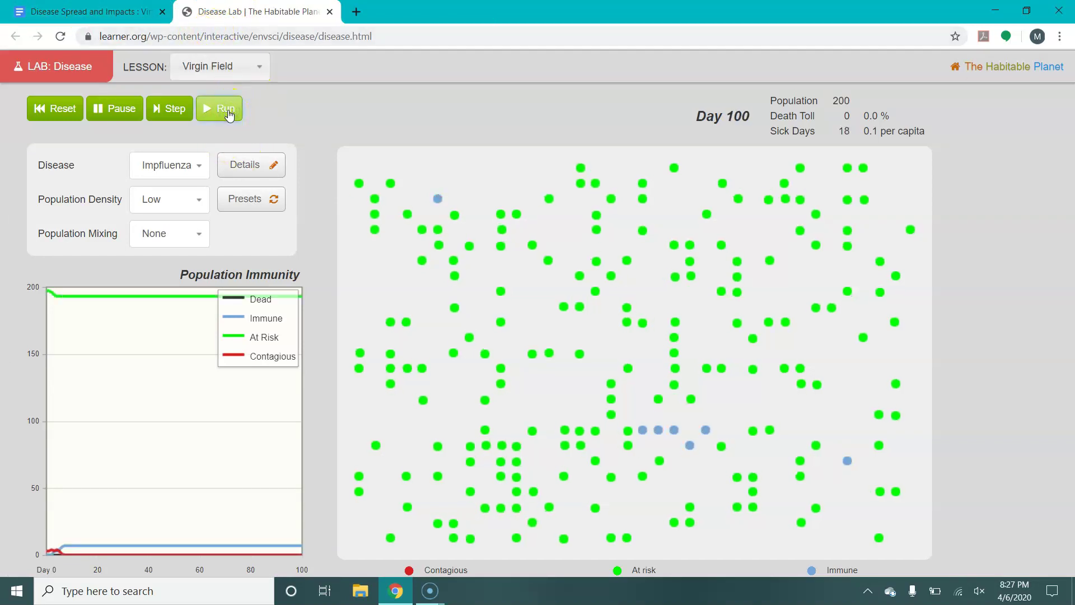
pyautogui.click(229, 111)
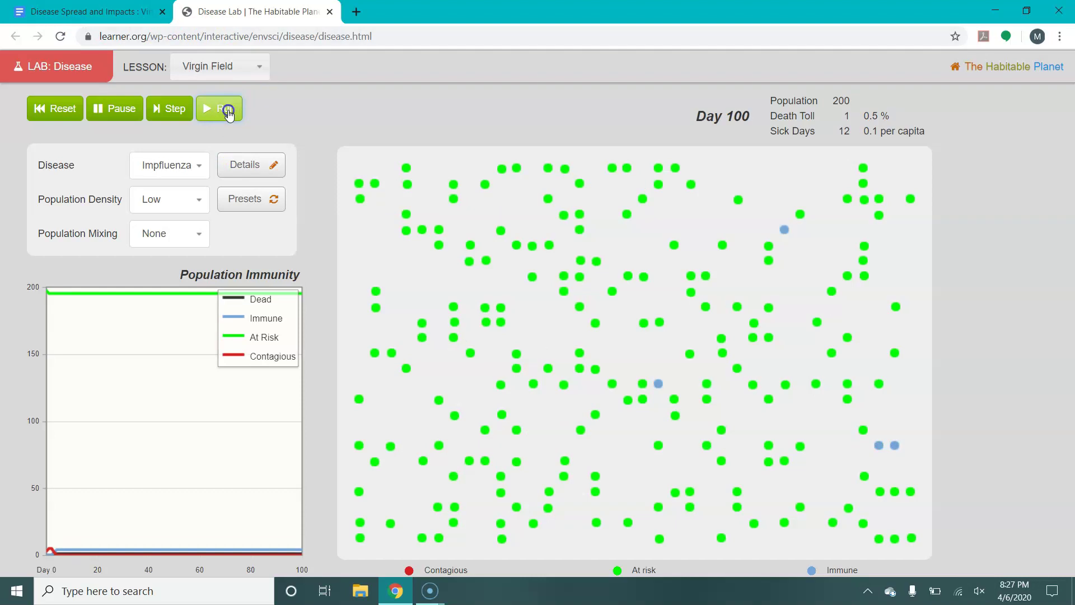
pyautogui.click(228, 111)
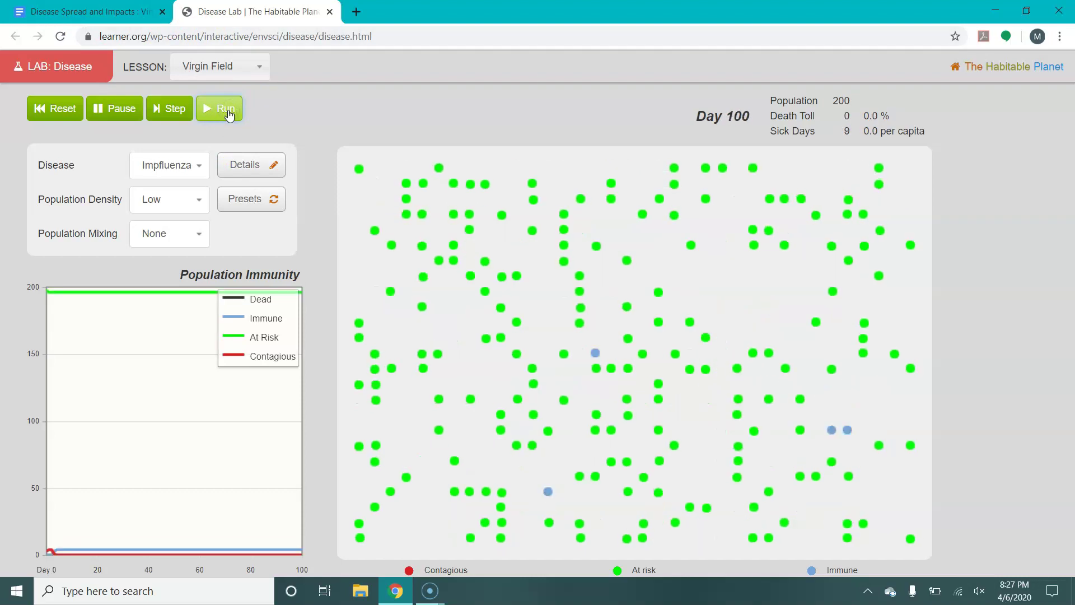
# - Record 0.0 for both death toll and sick days per capita in the table's Low row, and select its Graph cell
pyautogui.click(861, 119)
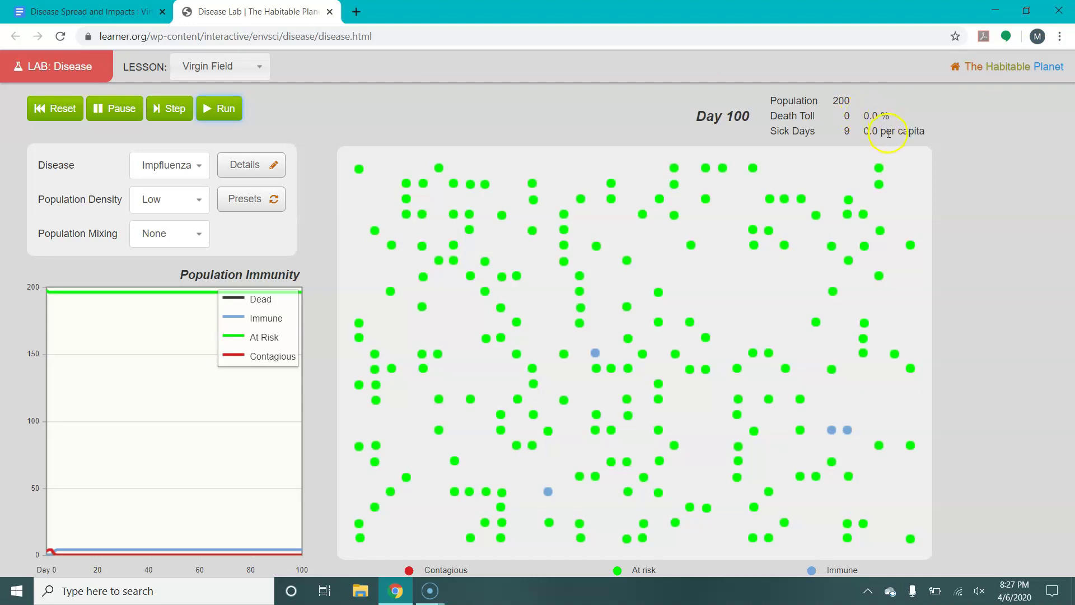
pyautogui.click(90, 12)
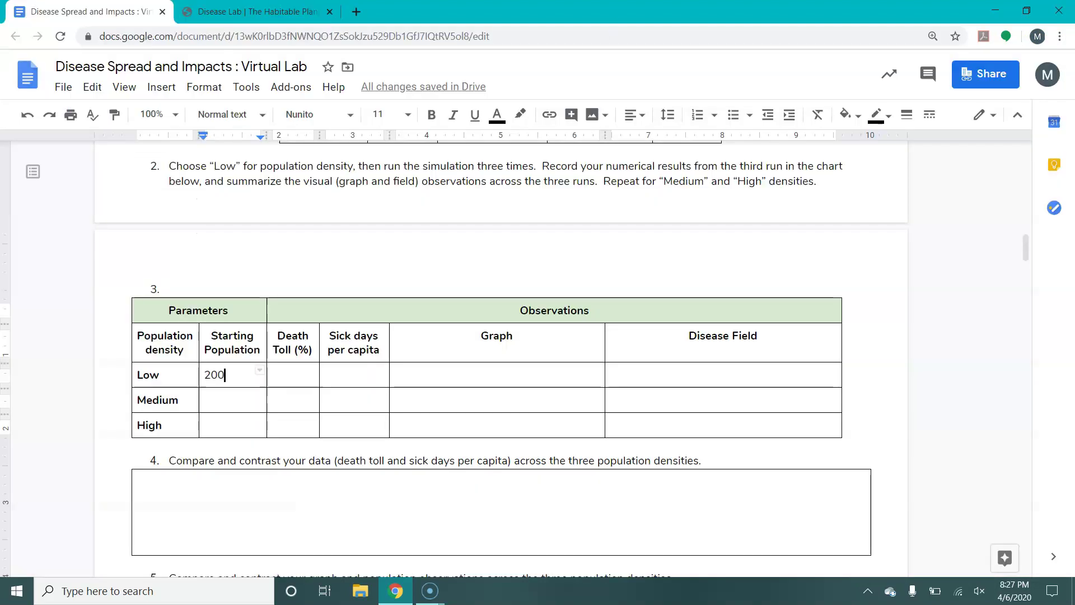
pyautogui.click(286, 373)
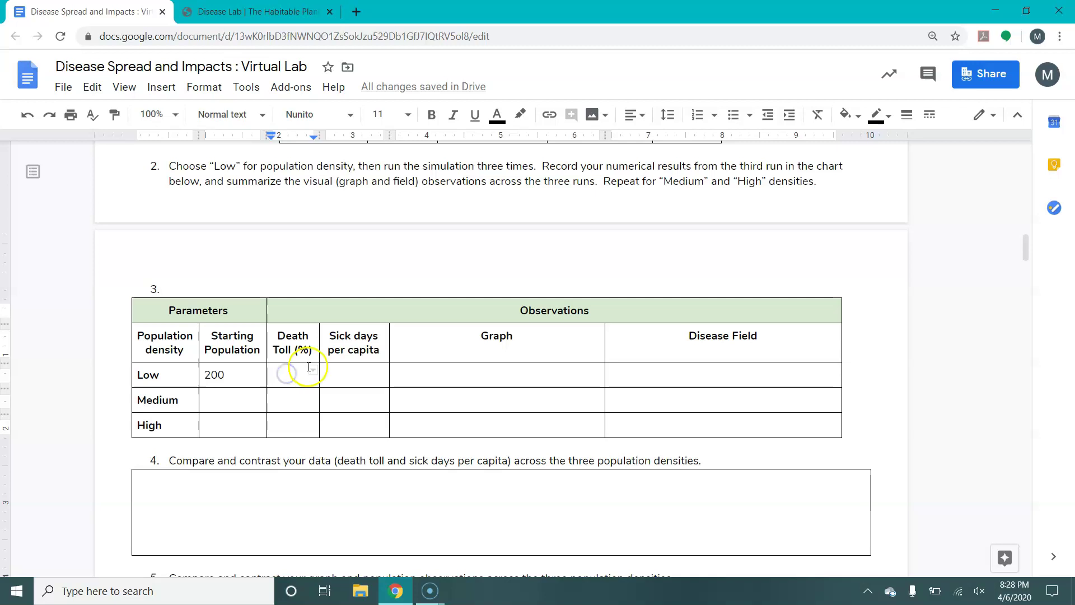
pyautogui.write('0')
pyautogui.press('Tab')
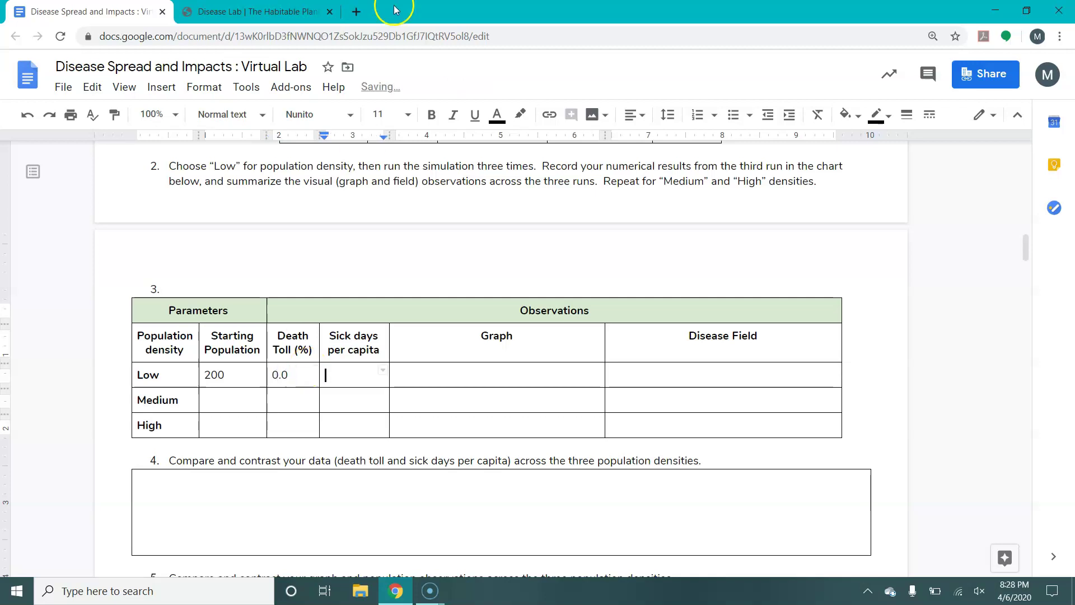
pyautogui.click(282, 12)
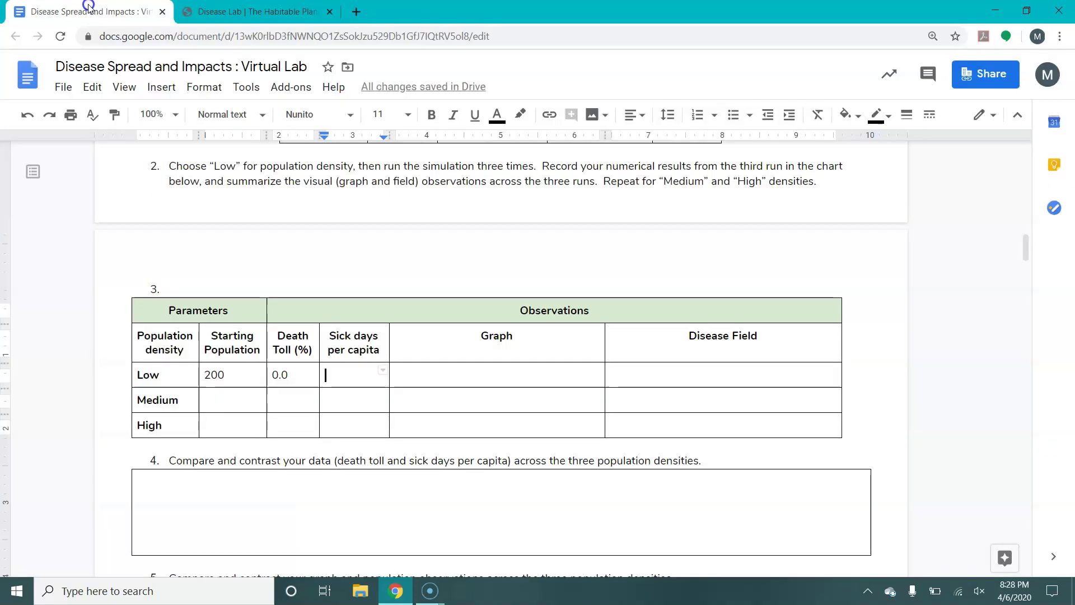
pyautogui.click(84, 11)
pyautogui.write('0.0')
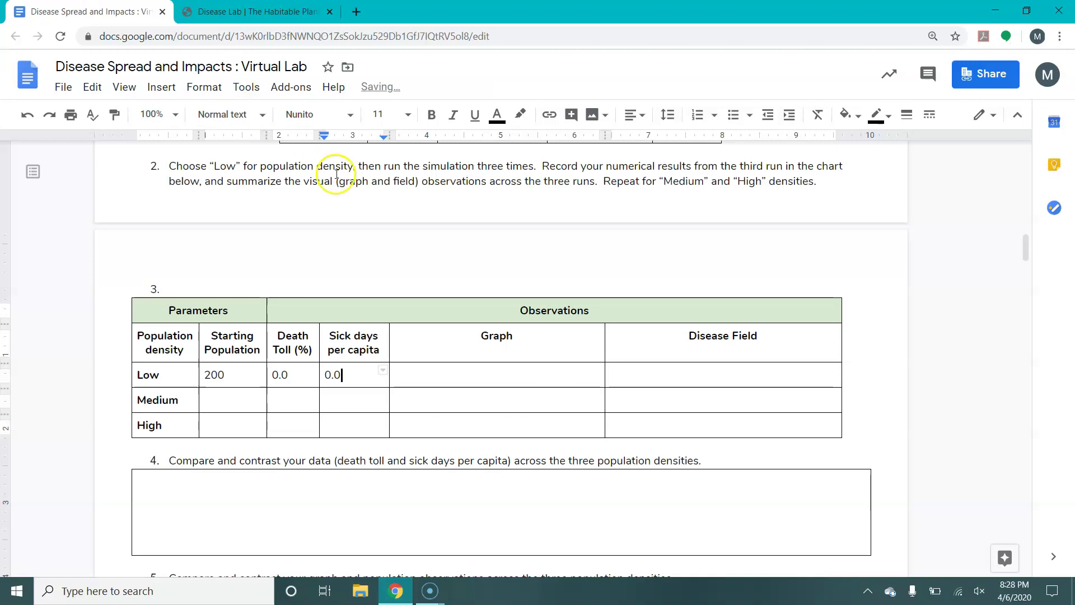
pyautogui.click(542, 378)
pyautogui.doubleClick(541, 379)
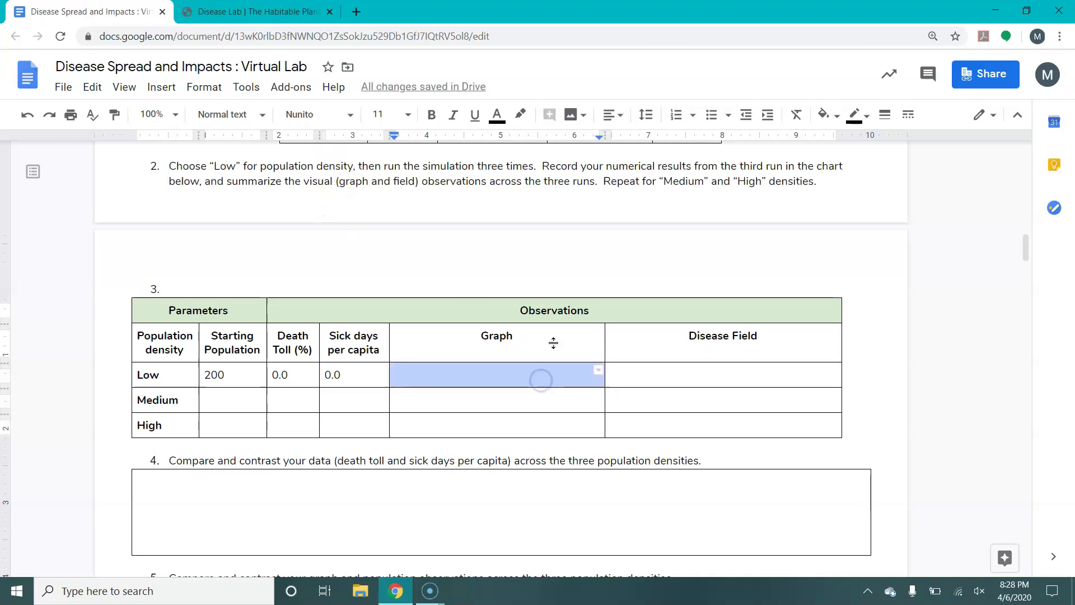
# - Return to the simulation and set the population density to Medium for Impfluenza
pyautogui.click(249, 6)
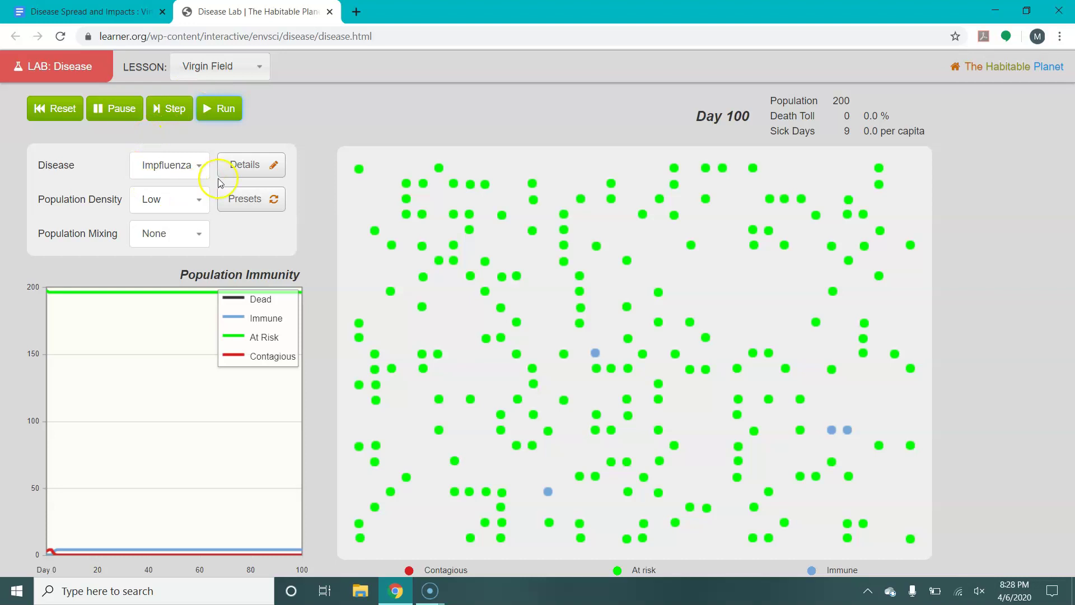
pyautogui.click(194, 201)
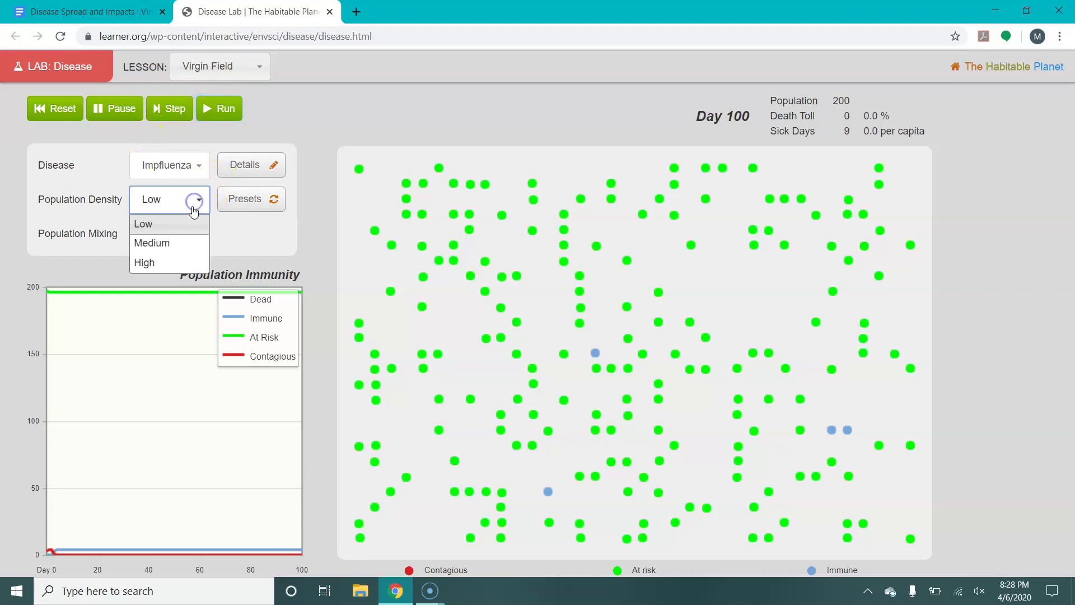
pyautogui.click(194, 245)
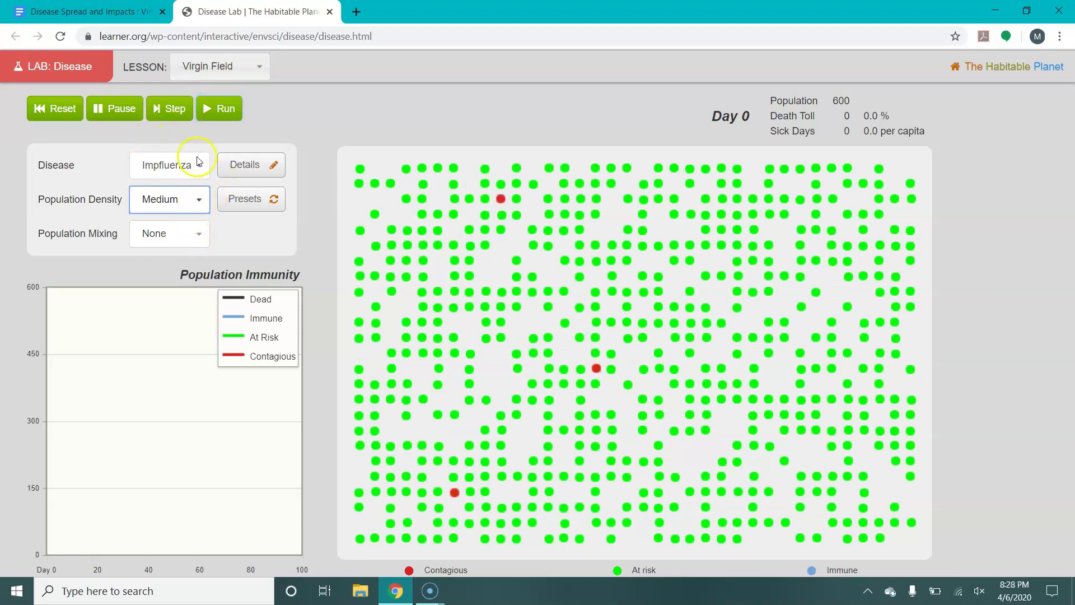
# - Run Impfluenza at Medium population density to day 100, and review the remaining Phase 2 questions in the lab document
pyautogui.click(226, 112)
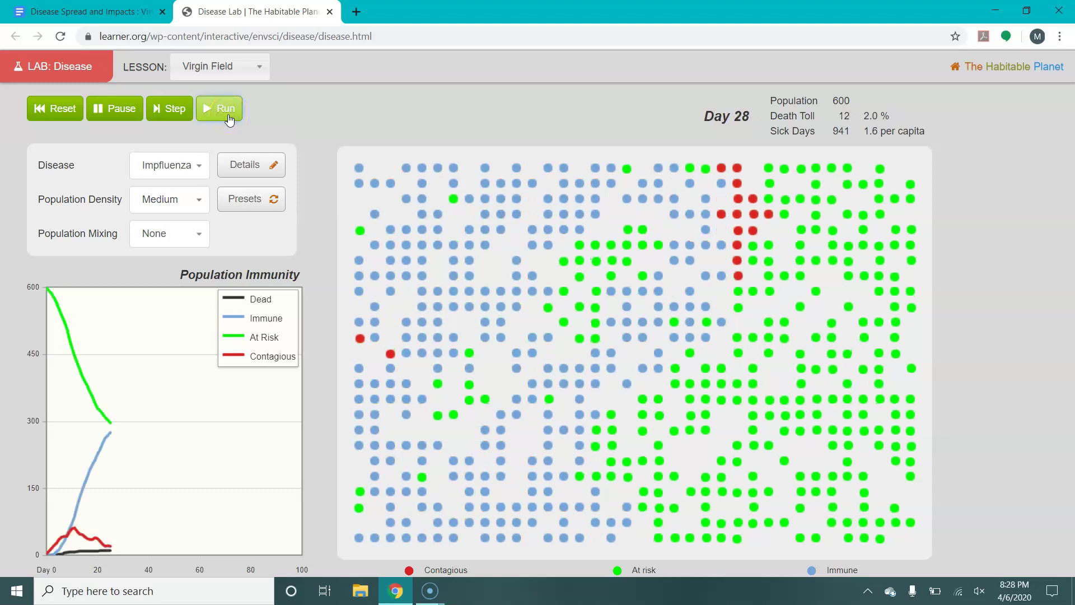
pyautogui.moveTo(140, 548)
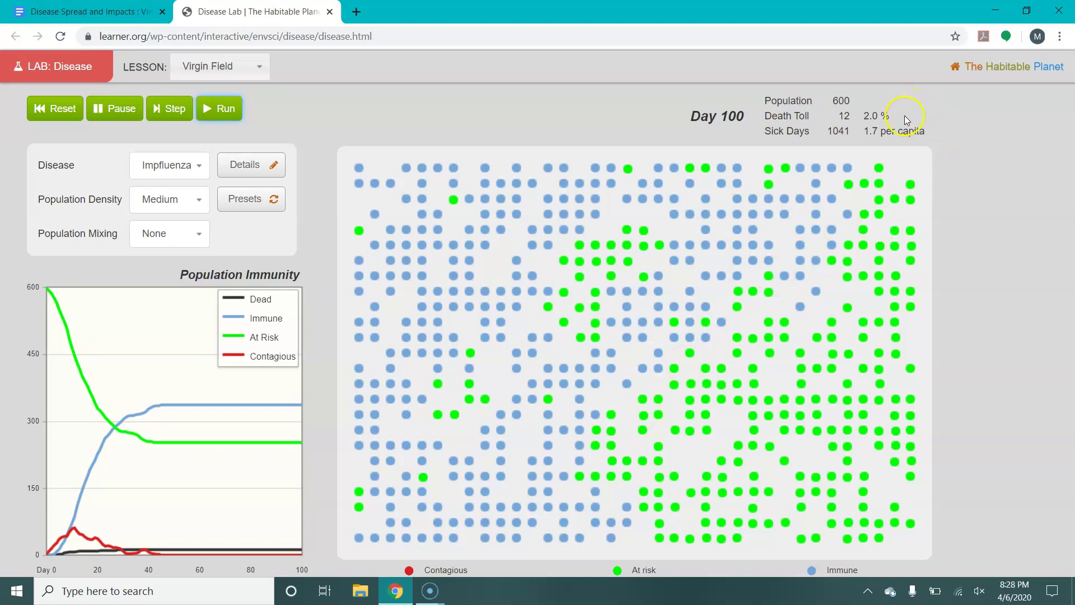
pyautogui.hotkey('ctrl', 'shift', 'Tab')
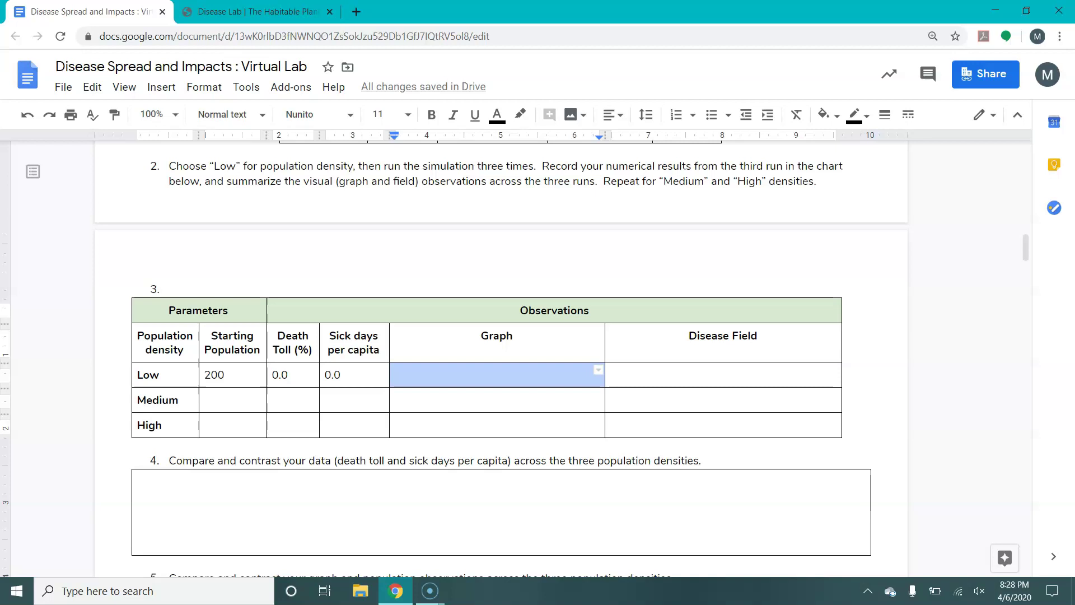
pyautogui.scroll(-4, 220, 217)
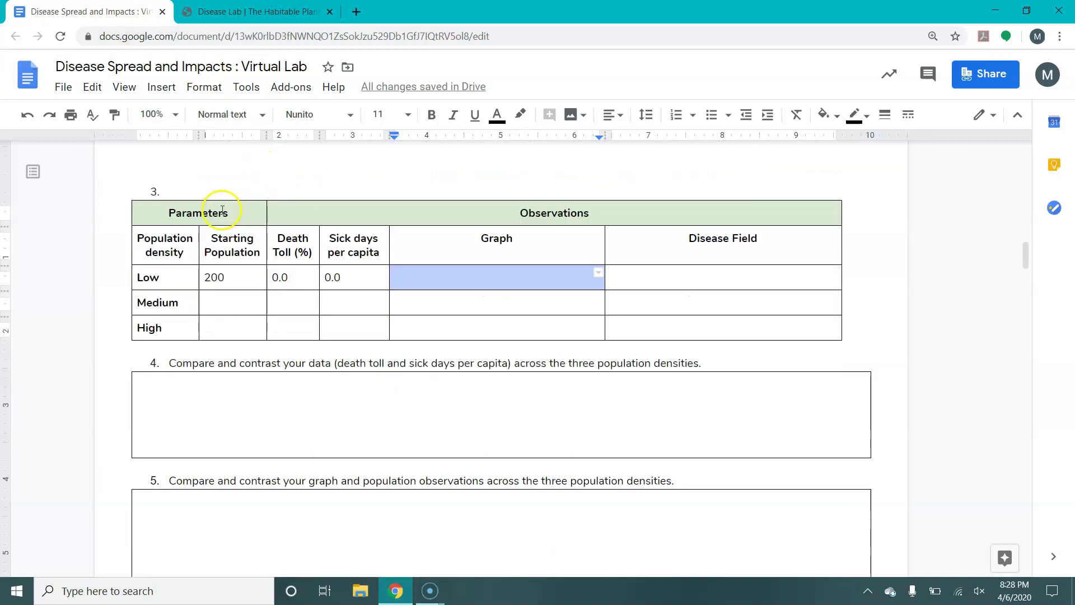
pyautogui.scroll(-4, 271, 292)
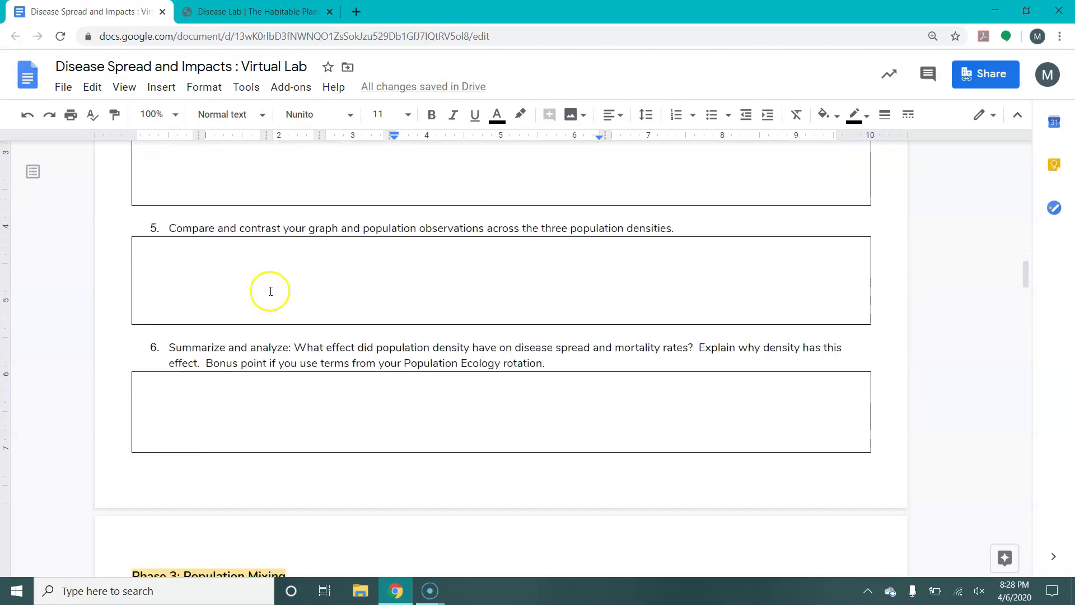
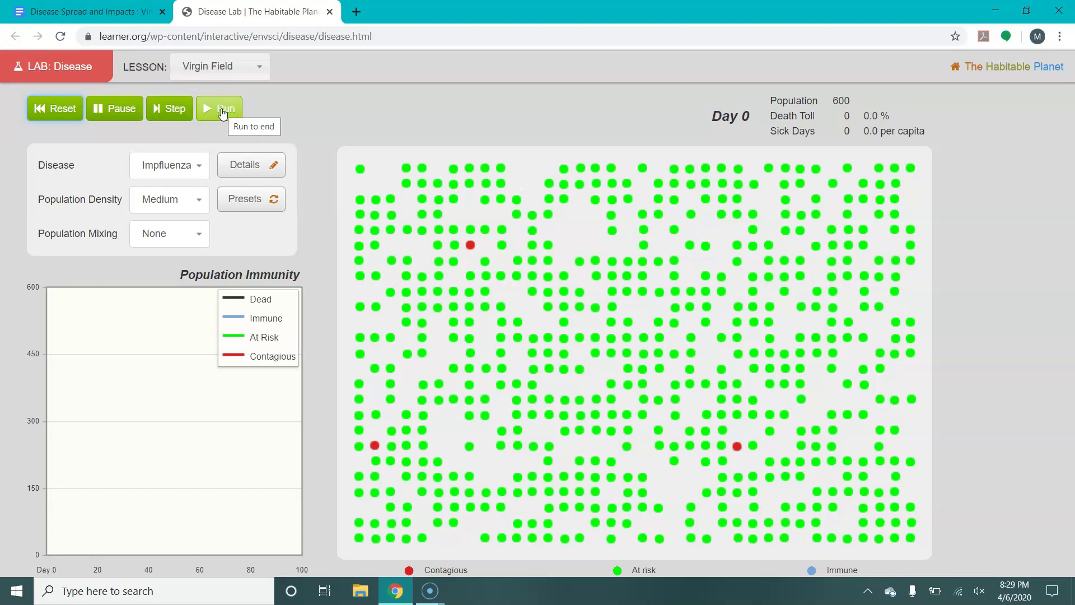
# - Run Impfluenza at Medium density with no population mixing, pausing at about day 16 before continuing to day 100
pyautogui.click(222, 113)
pyautogui.click(128, 111)
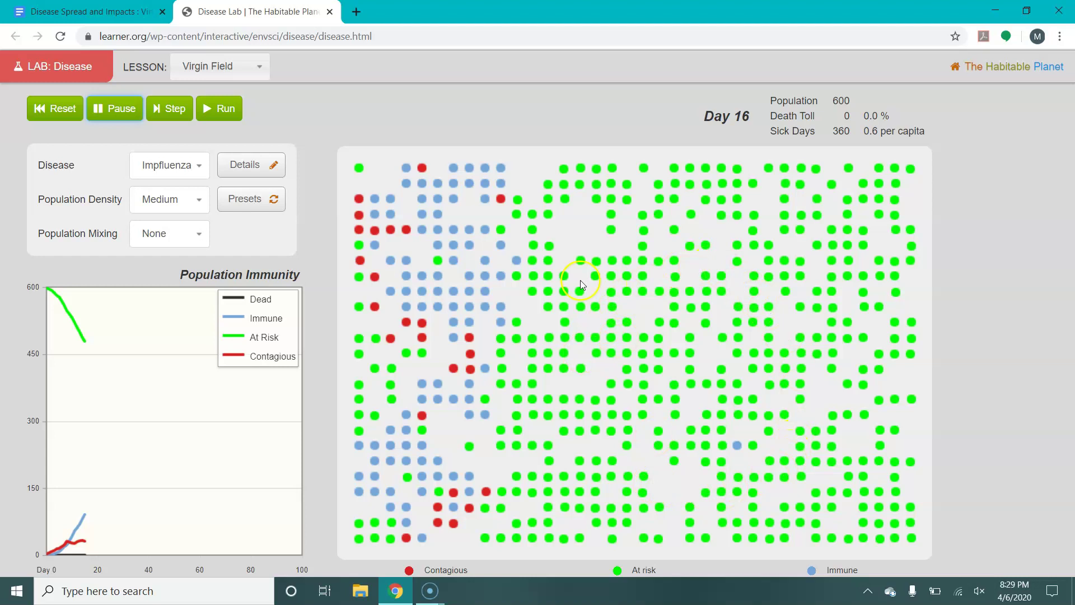
pyautogui.click(216, 110)
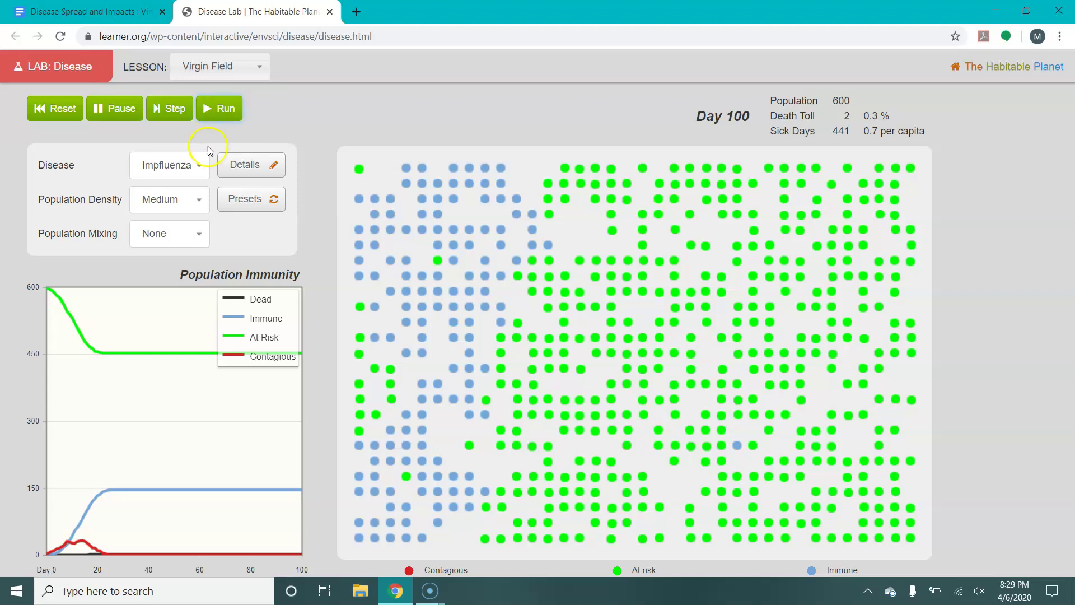
# - Set population mixing to High, run the simulation and pause it at about day 17
pyautogui.click(193, 235)
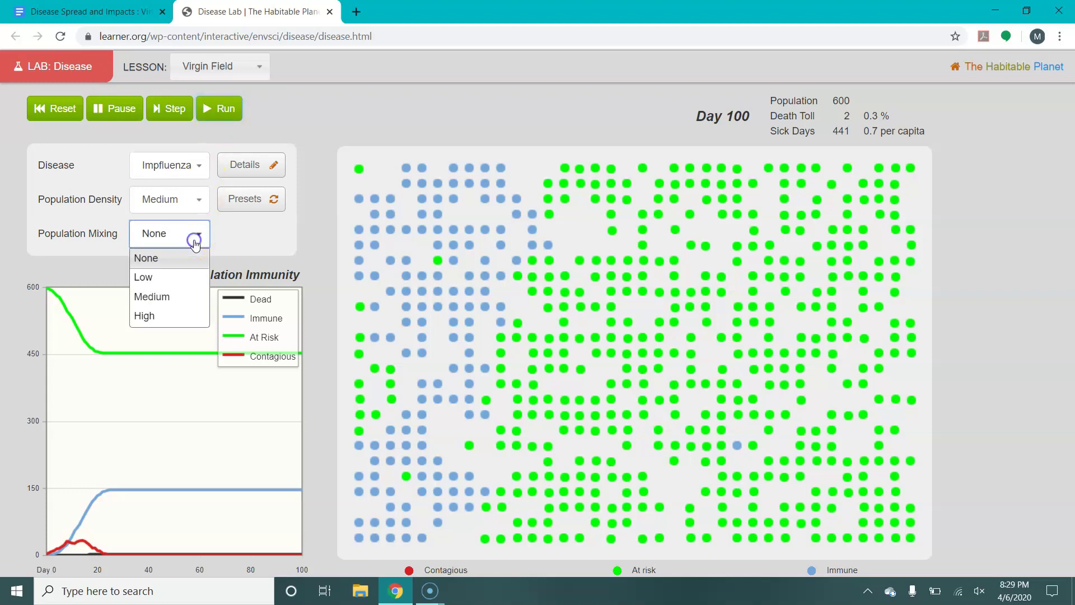
pyautogui.click(178, 315)
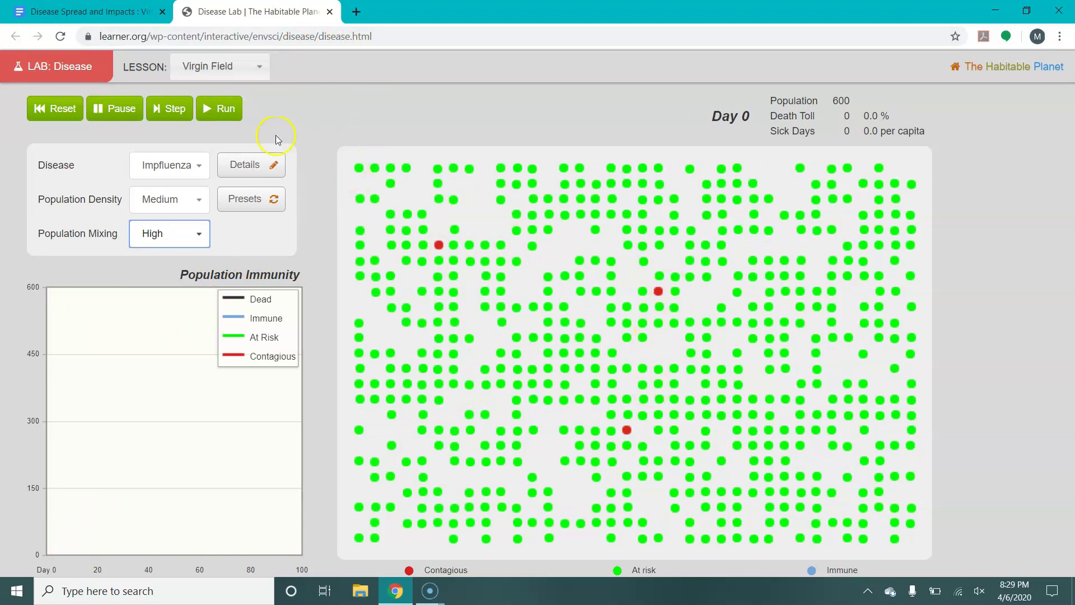
pyautogui.click(222, 112)
pyautogui.click(122, 112)
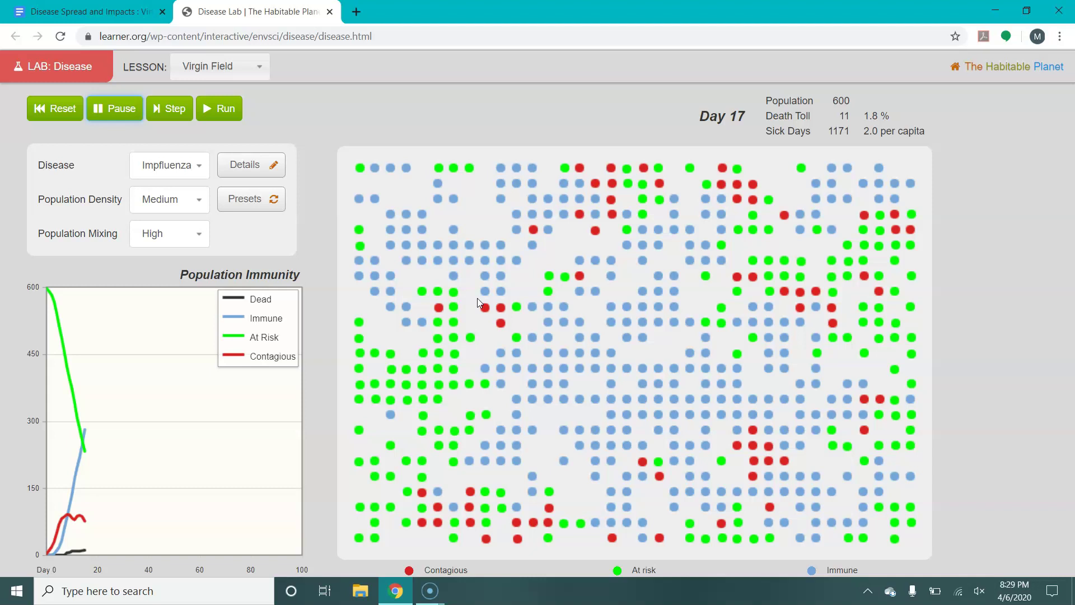
# - Set population mixing back to None, run the simulation and pause it at about day 14
pyautogui.click(185, 234)
pyautogui.click(168, 258)
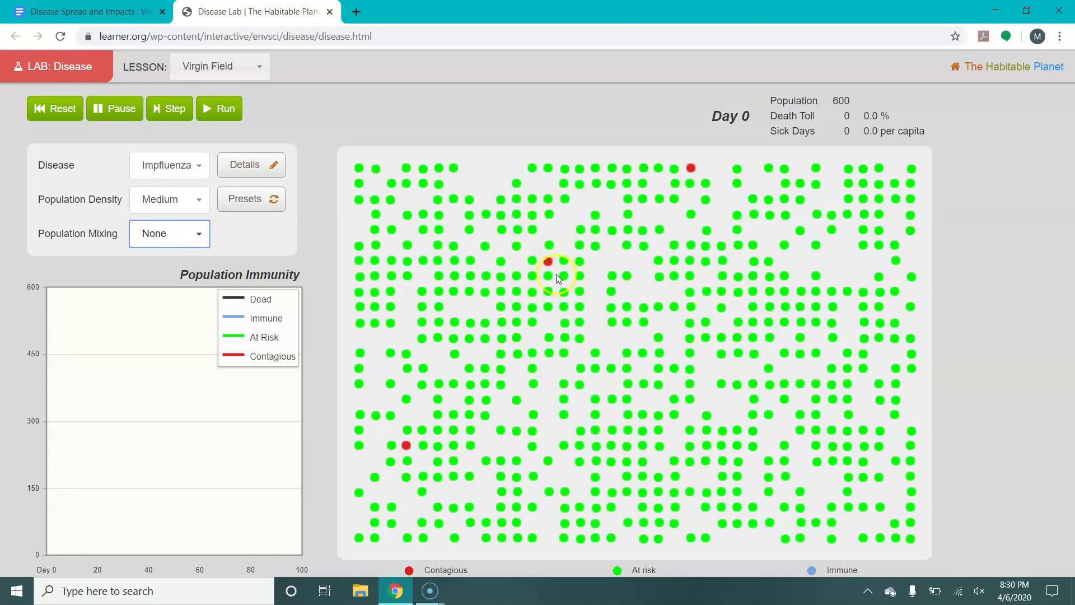
pyautogui.click(231, 111)
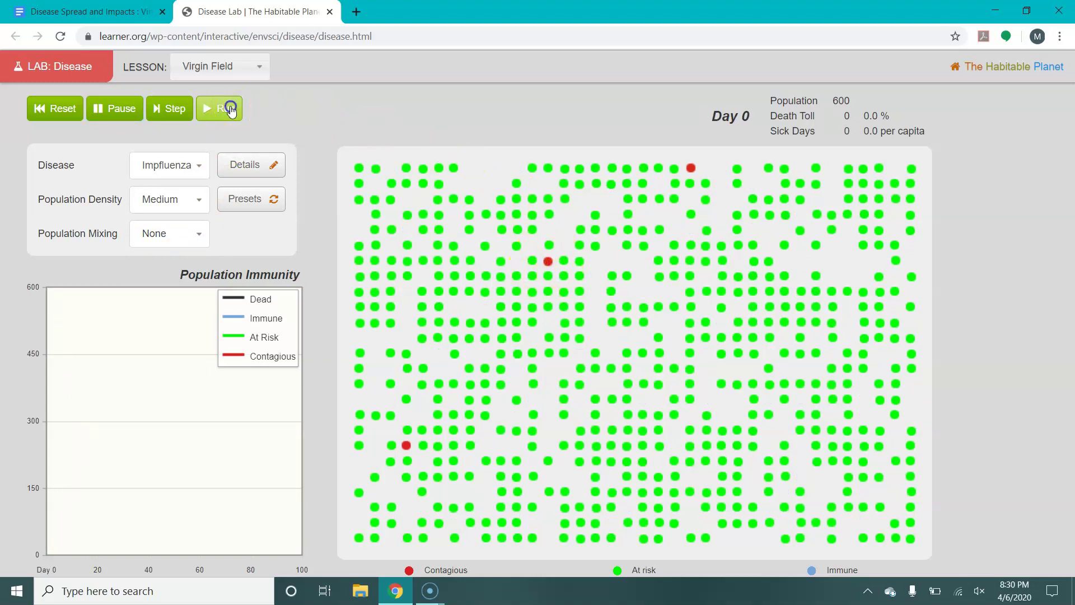
pyautogui.click(125, 106)
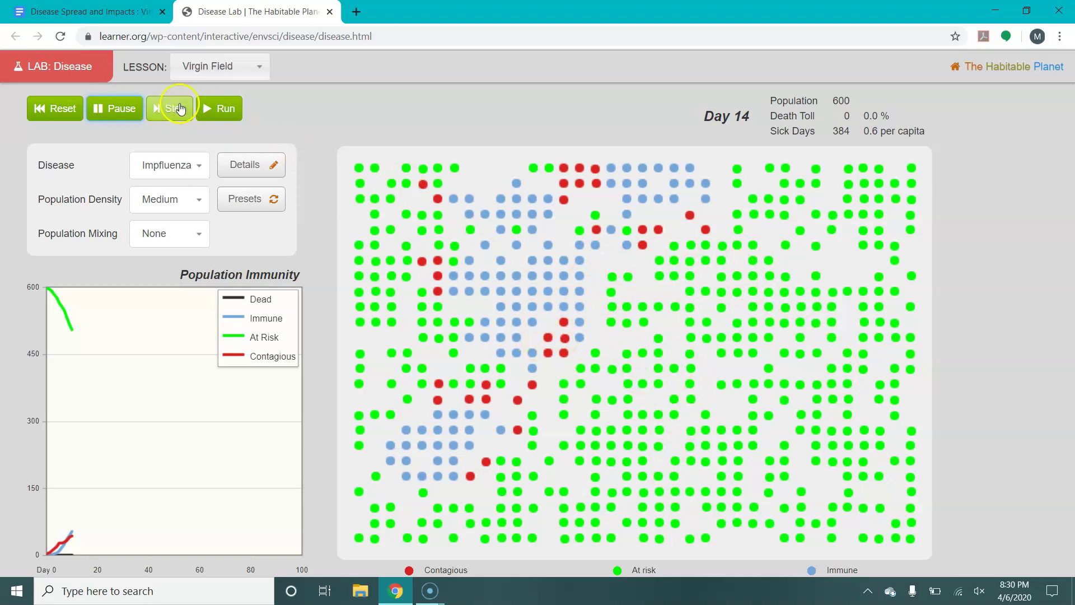
# - Switch to the lab document and review the Phase 3 results table and questions, then the Phase 4 Vaccination setup instructions
pyautogui.click(84, 11)
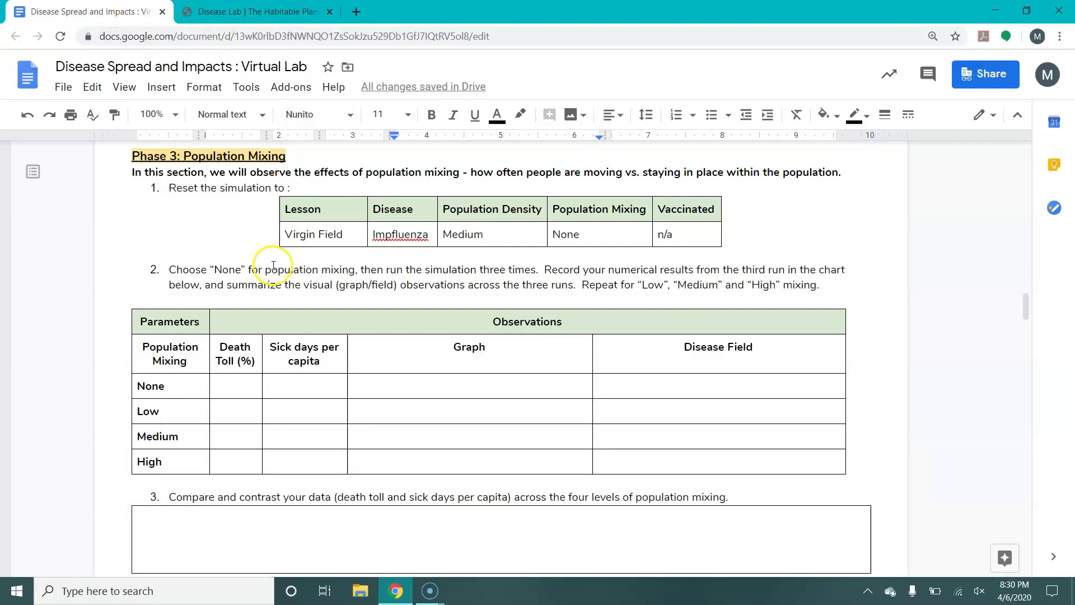
pyautogui.scroll(-1, 252, 313)
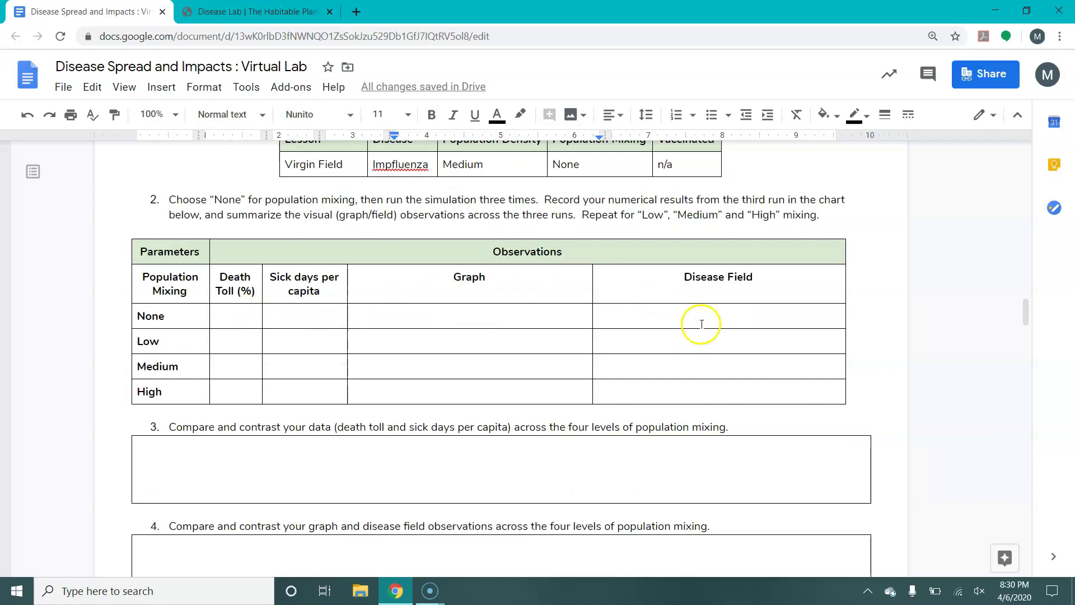
pyautogui.scroll(-3, 216, 429)
pyautogui.scroll(-11, 208, 437)
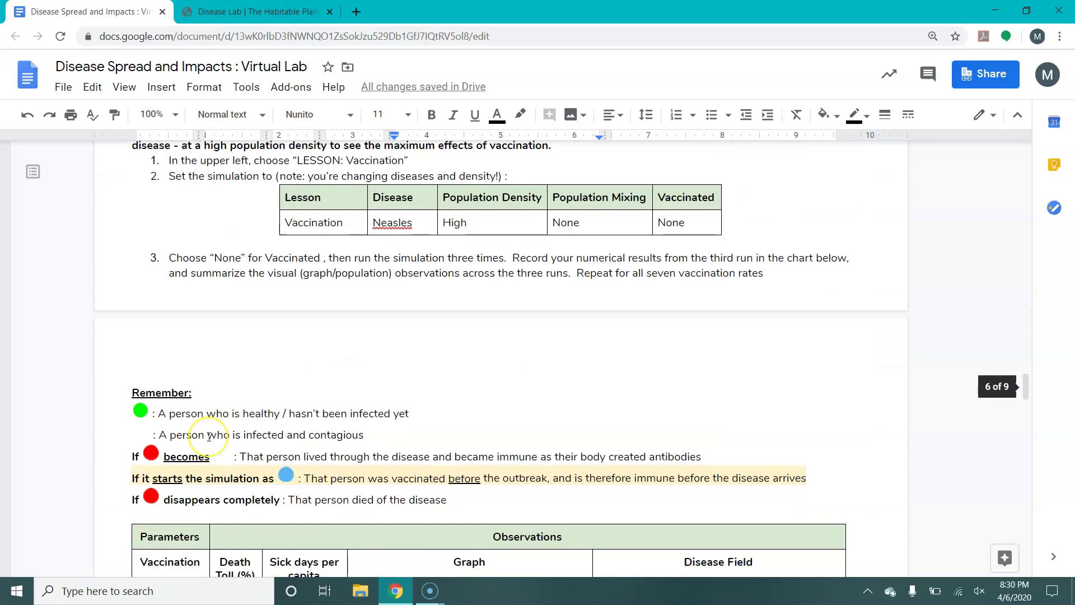
pyautogui.scroll(1, 209, 436)
pyautogui.scroll(-1, 209, 436)
pyautogui.scroll(1, 209, 436)
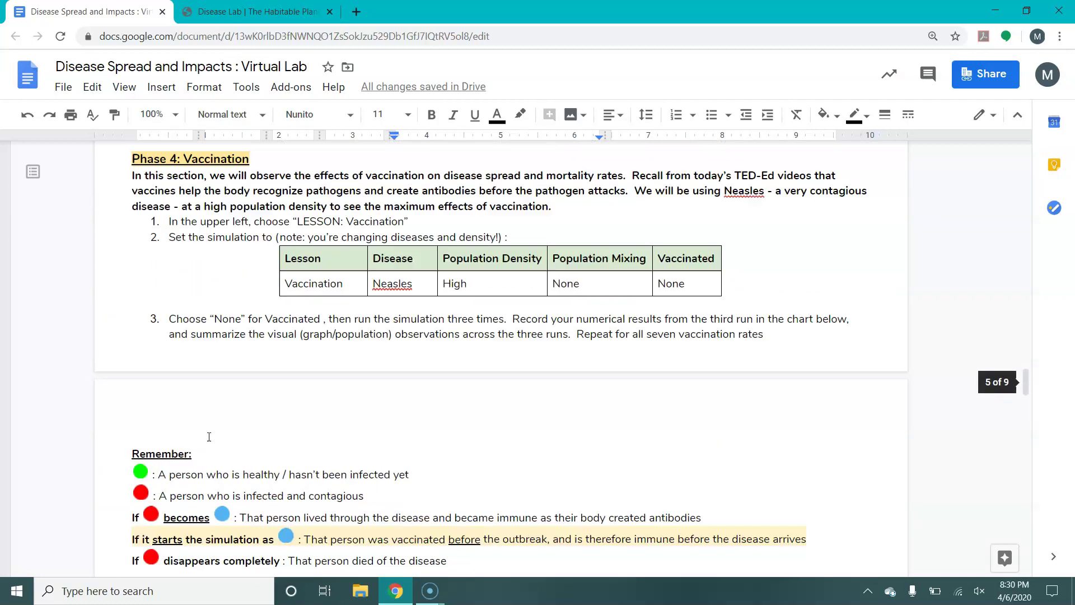
# - Return to the simulation, set the Vaccination lesson to Neasles, High density, no mixing and no vaccination, and run it to day 100
pyautogui.click(252, 12)
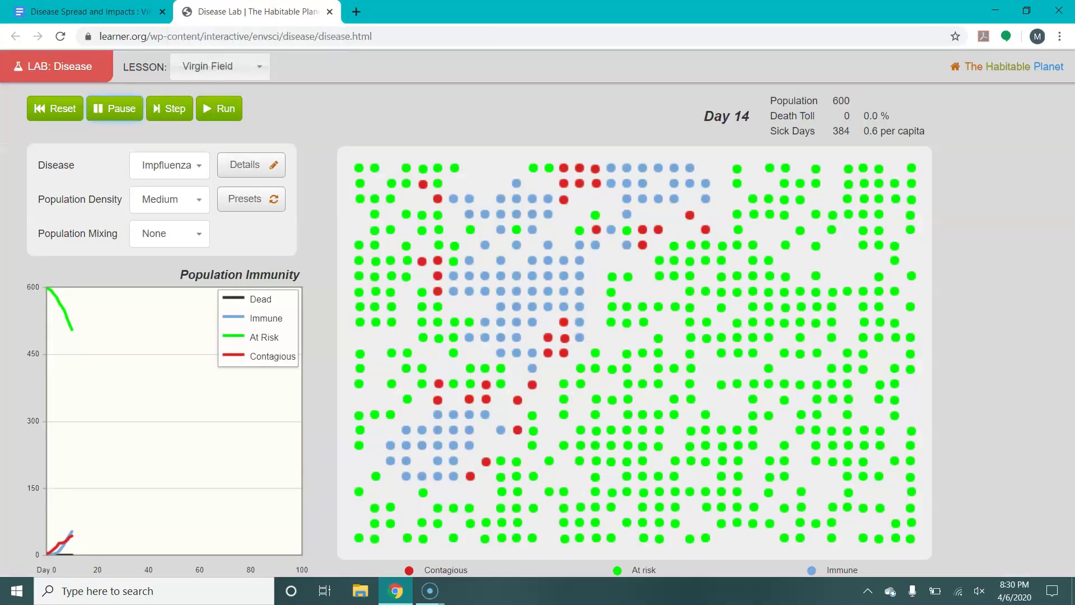
pyautogui.click(255, 68)
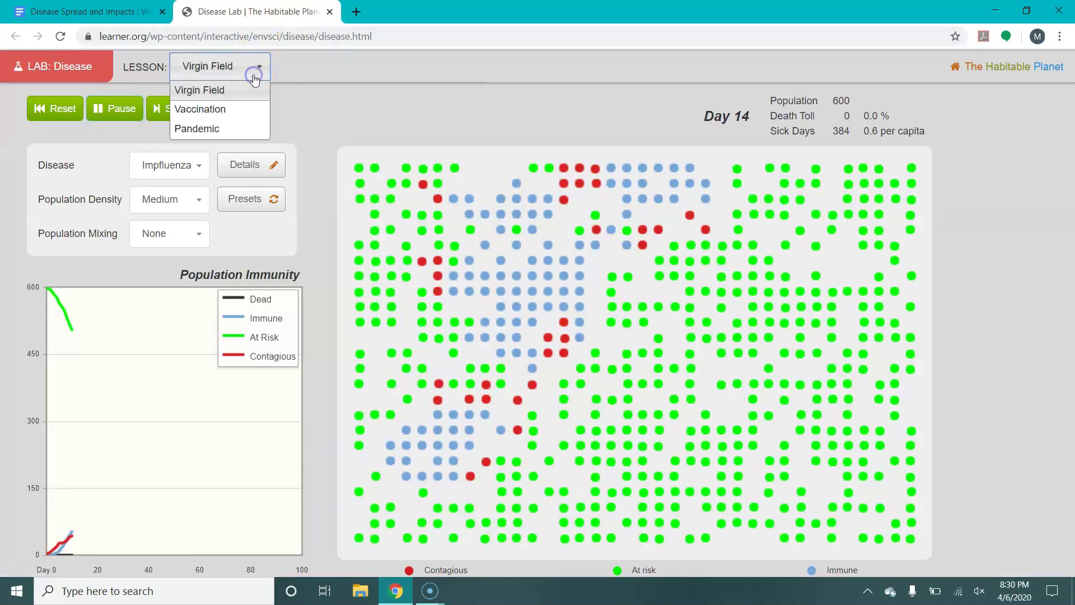
pyautogui.click(247, 111)
pyautogui.click(194, 208)
pyautogui.click(191, 264)
pyautogui.click(202, 231)
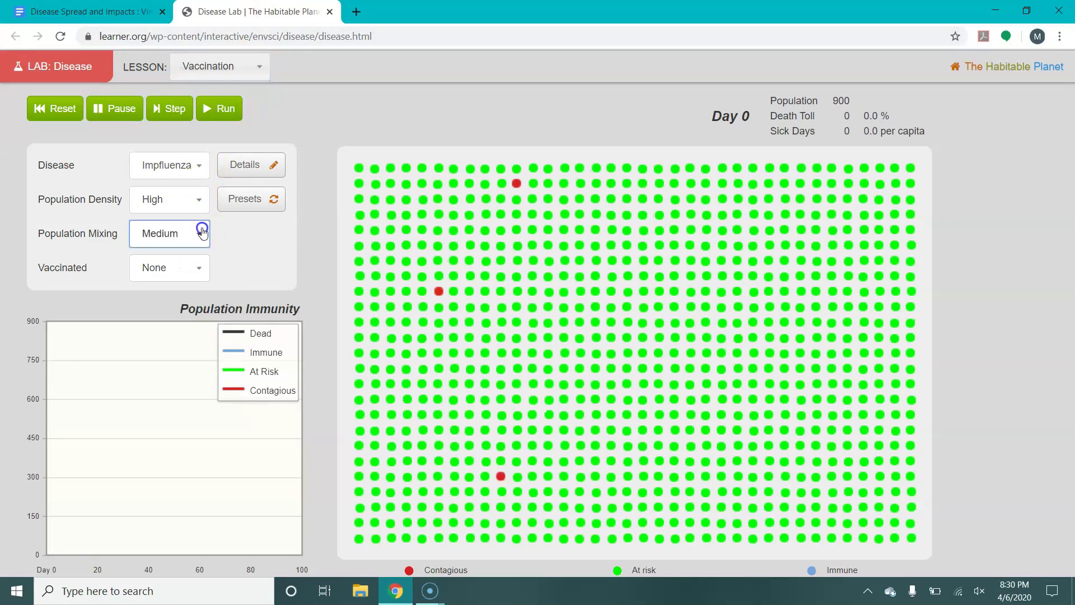
pyautogui.click(195, 254)
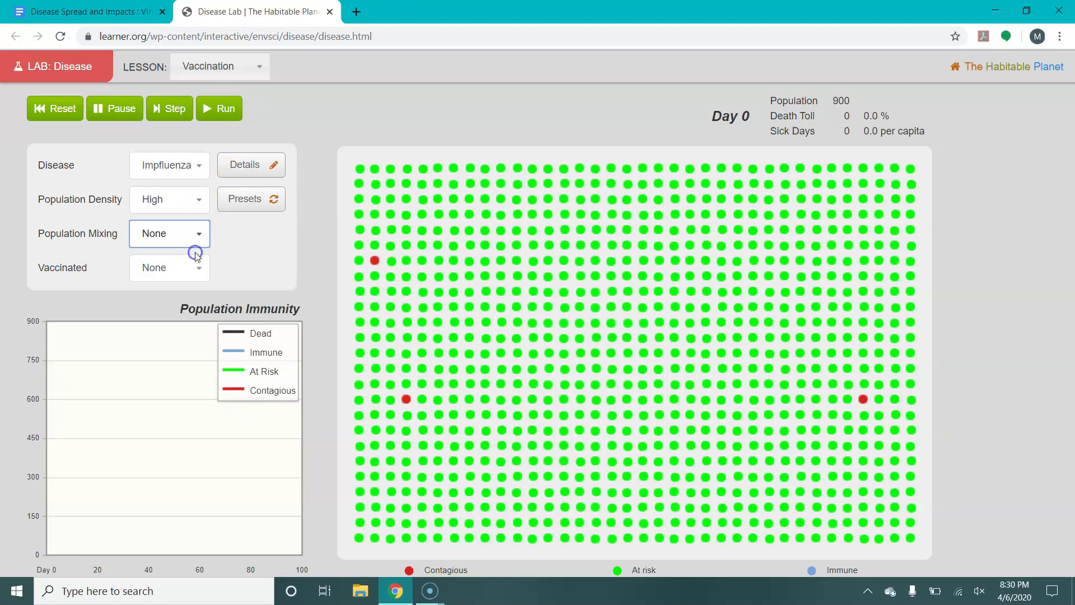
pyautogui.click(195, 163)
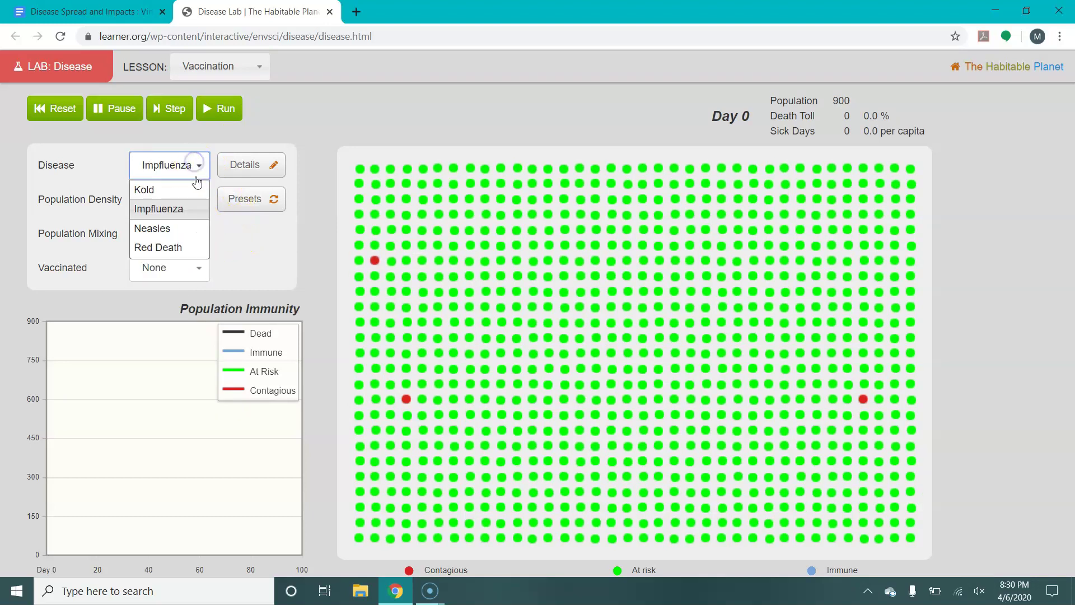
pyautogui.click(199, 227)
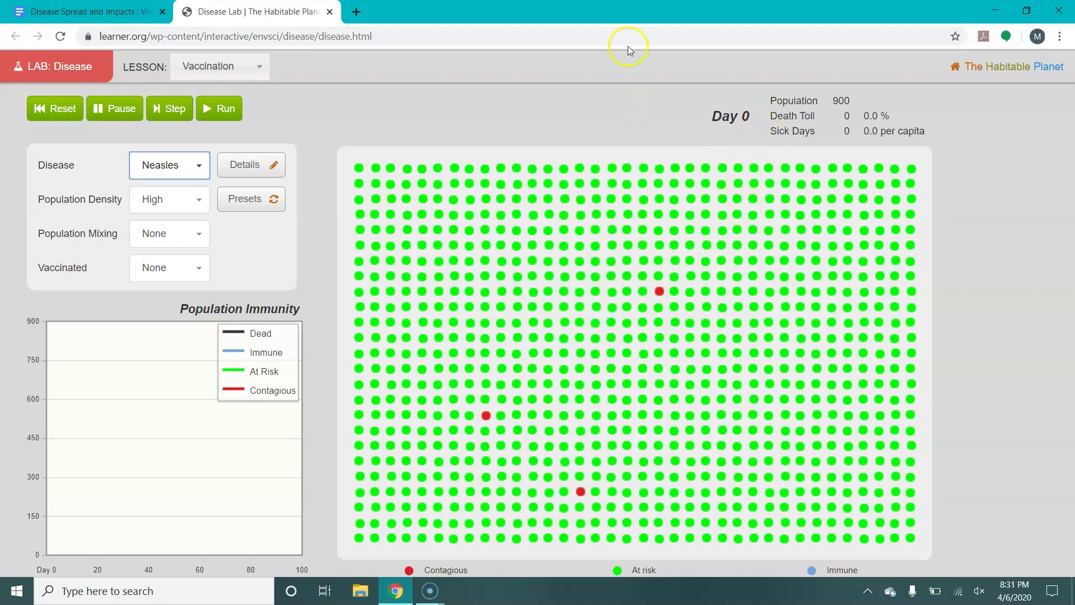
pyautogui.click(210, 116)
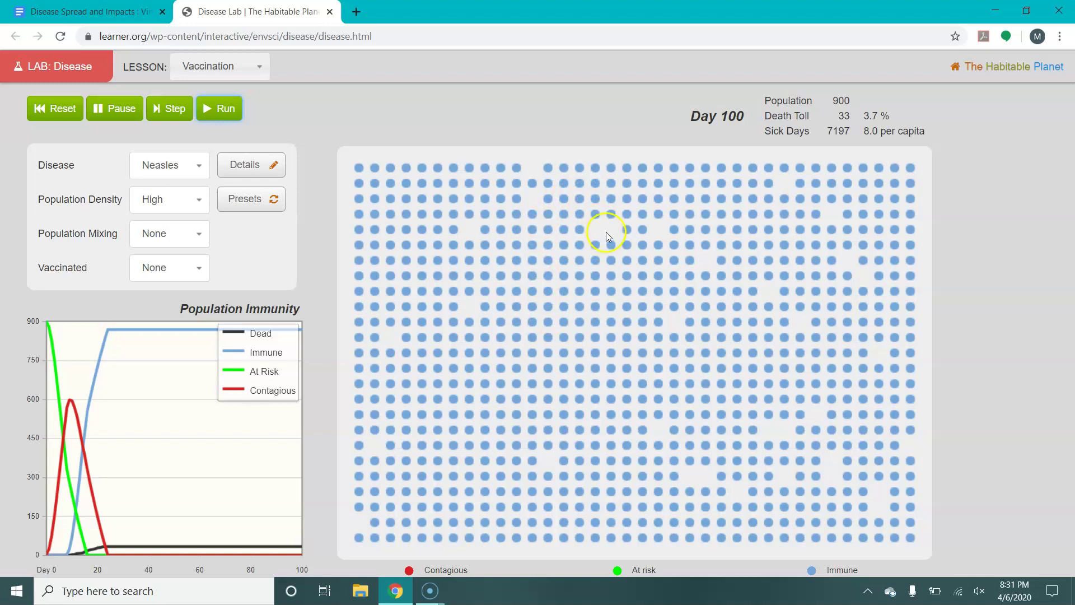
# - Set the vaccinated share to 25% and run the Neasles simulation to day 100
pyautogui.click(202, 268)
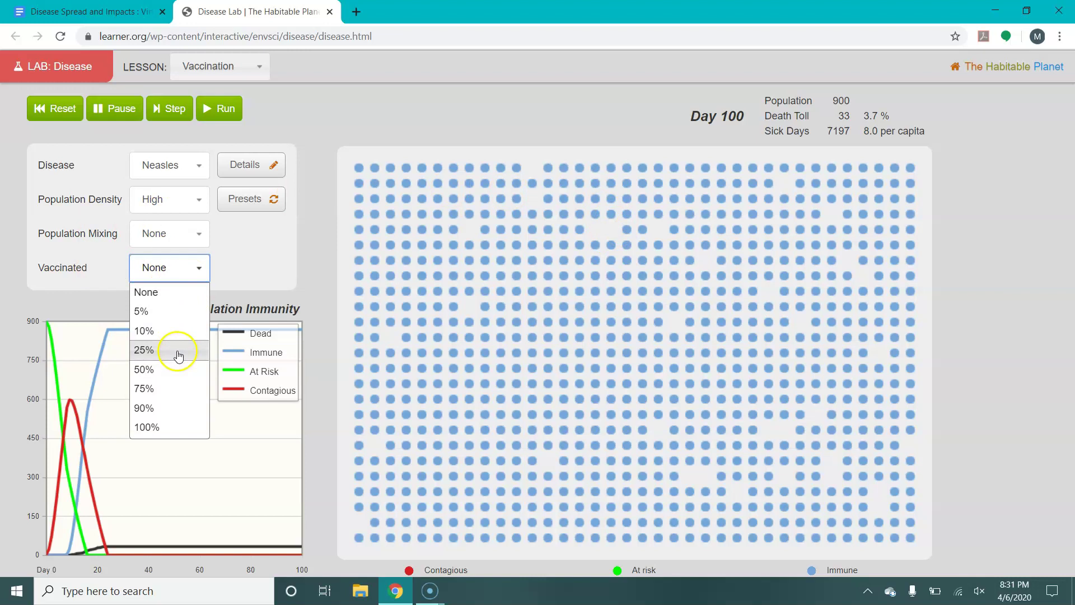
pyautogui.click(178, 356)
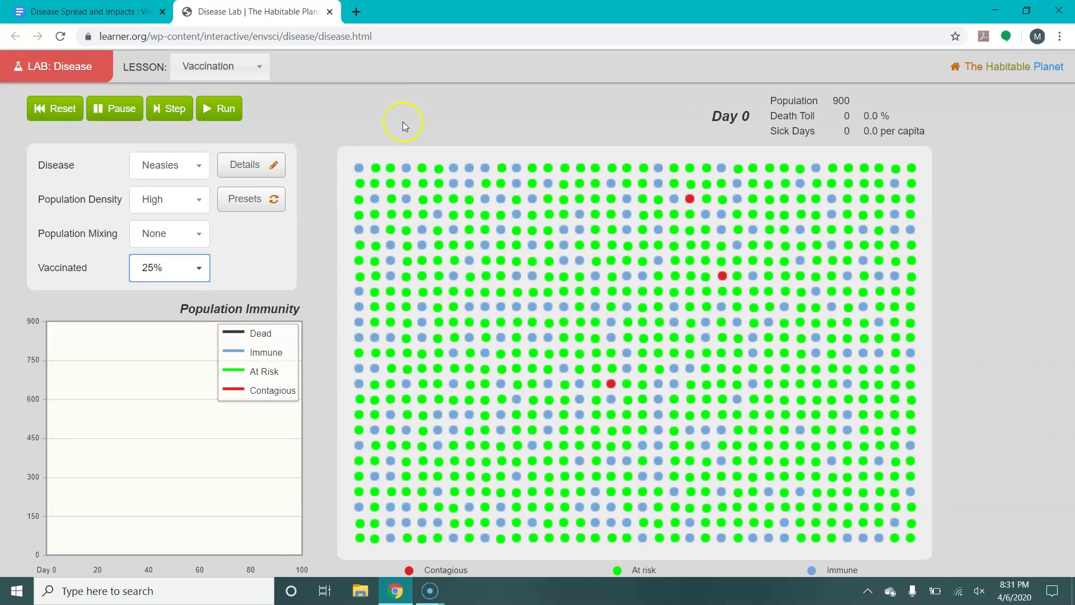
pyautogui.click(548, 185)
pyautogui.click(509, 222)
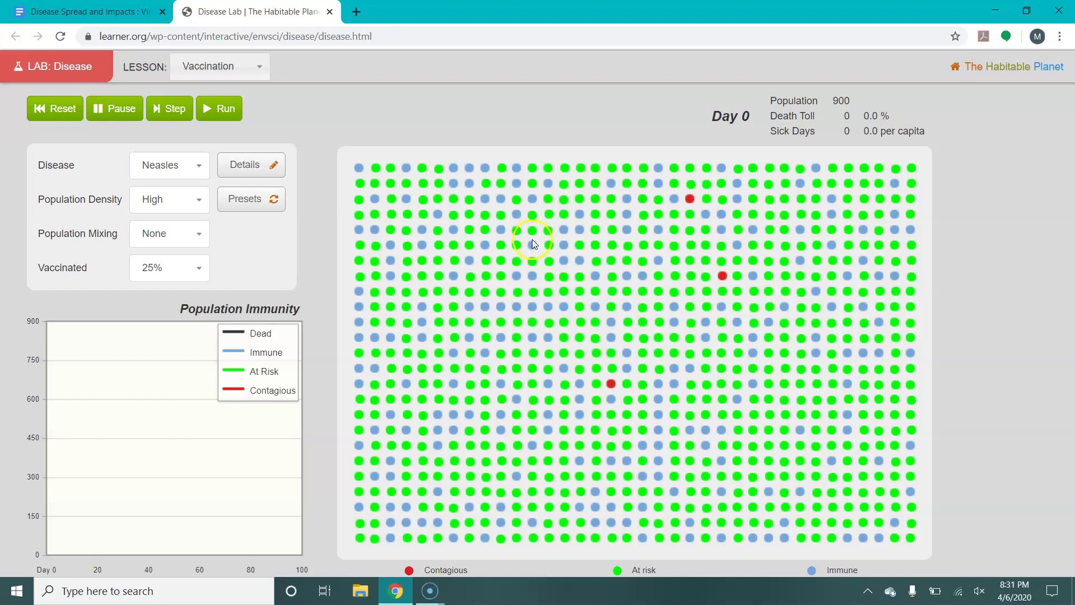
pyautogui.click(234, 110)
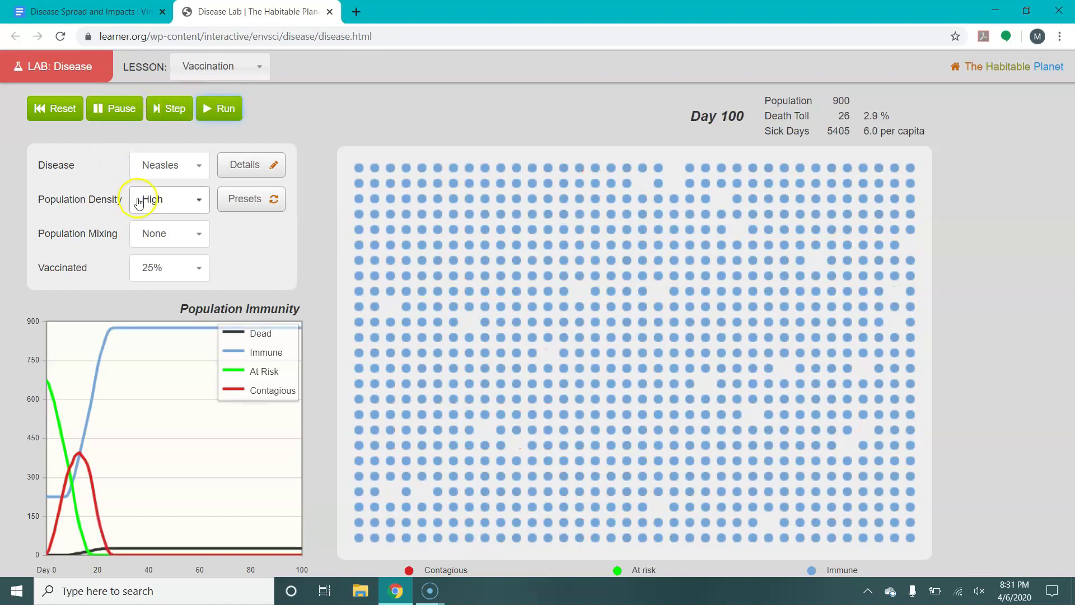
# - Switch to the lab document and review the Phase 4 table and analysis questions, returning to the Phase 3 section
pyautogui.click(89, 12)
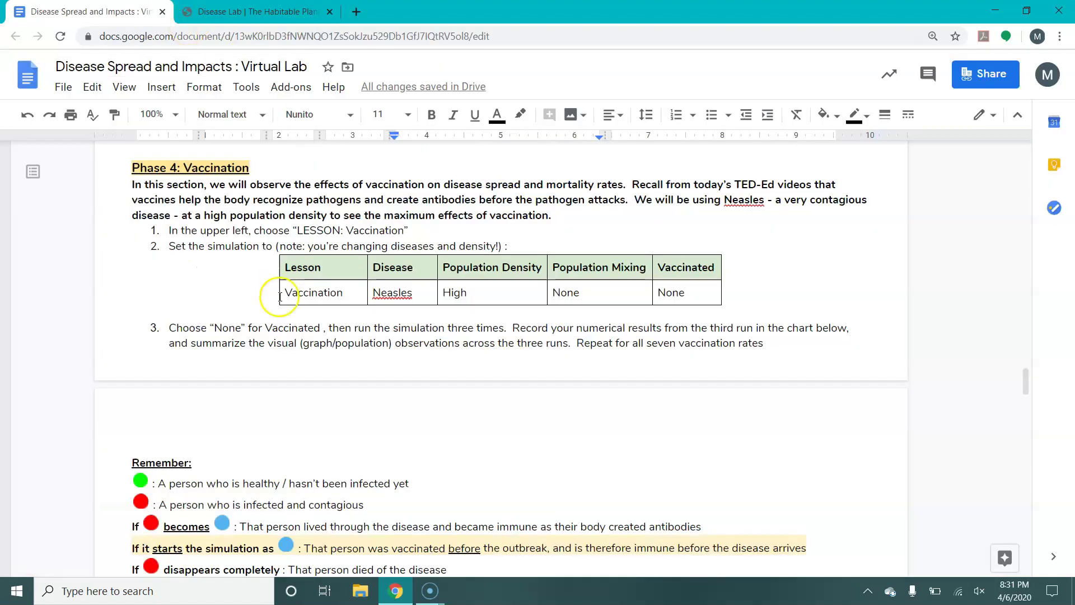
pyautogui.click(287, 348)
pyautogui.scroll(-8, 288, 347)
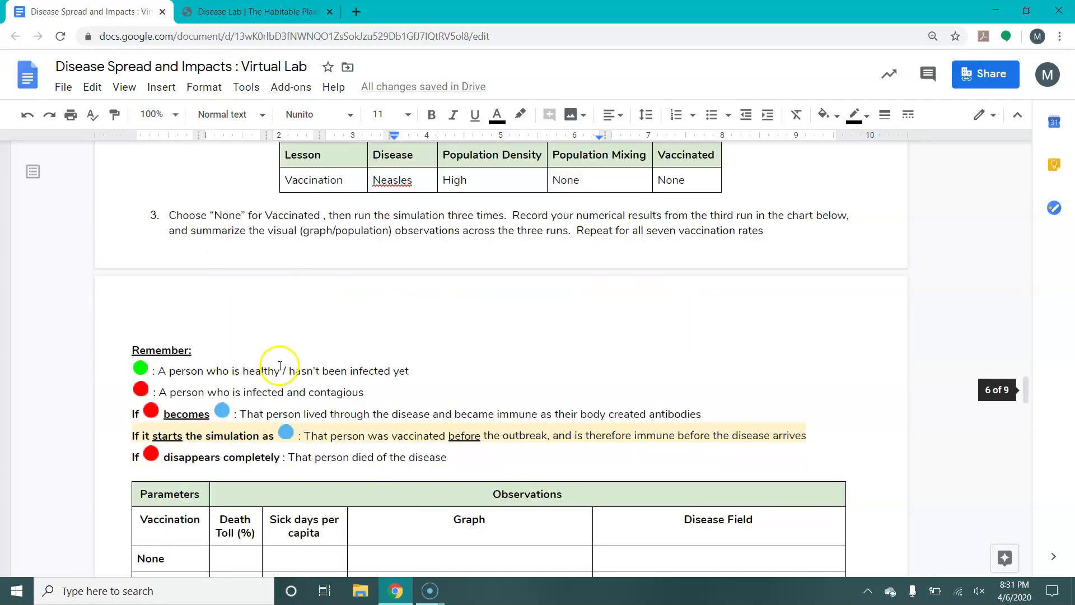
pyautogui.scroll(-15, 277, 372)
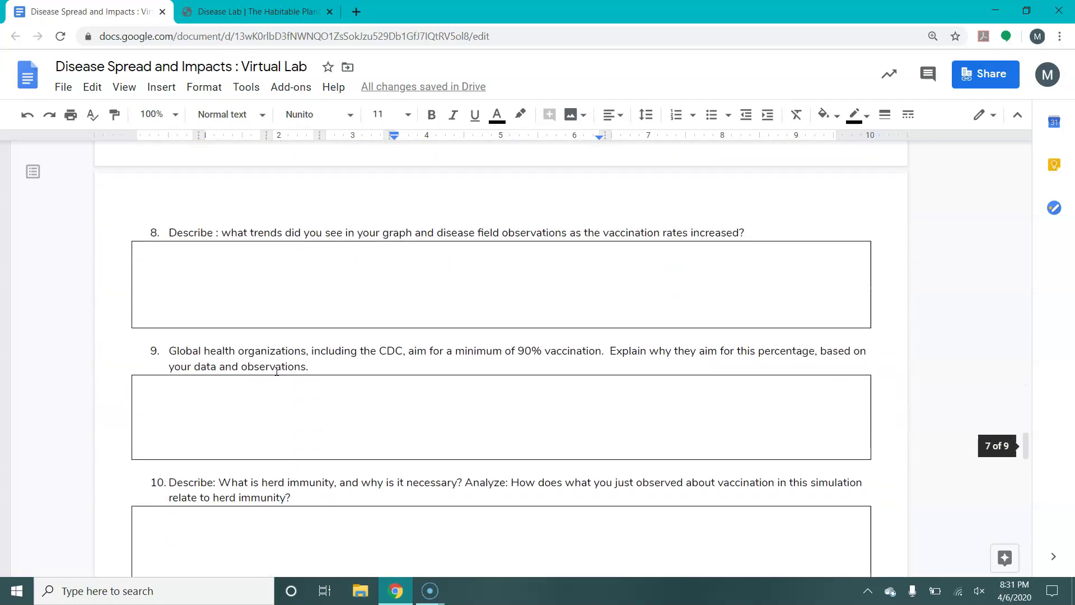
pyautogui.scroll(-2, 277, 371)
pyautogui.scroll(20, 276, 371)
pyautogui.scroll(20, 276, 371)
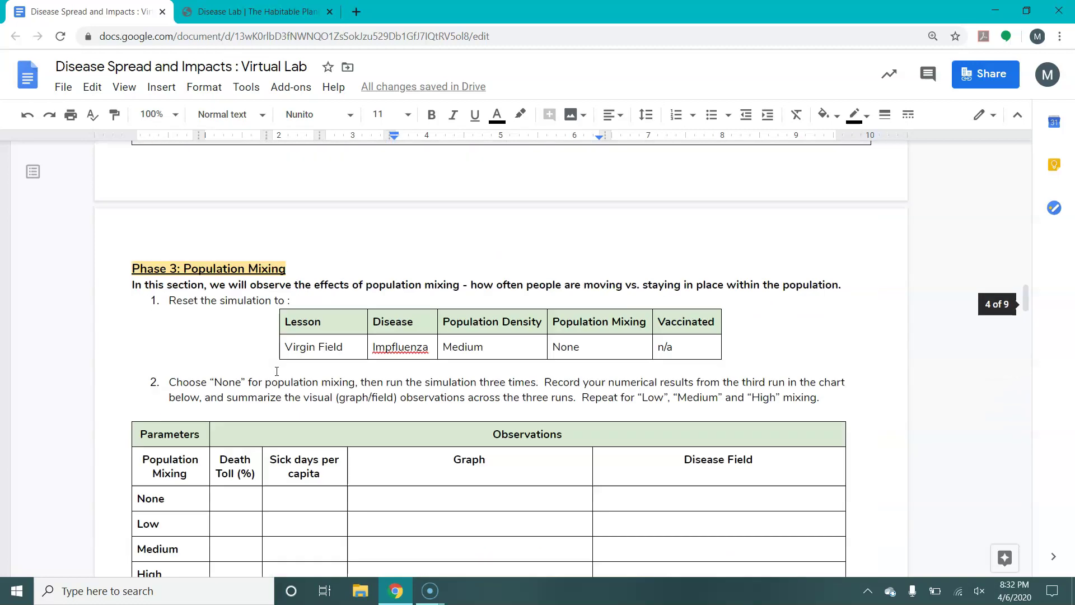